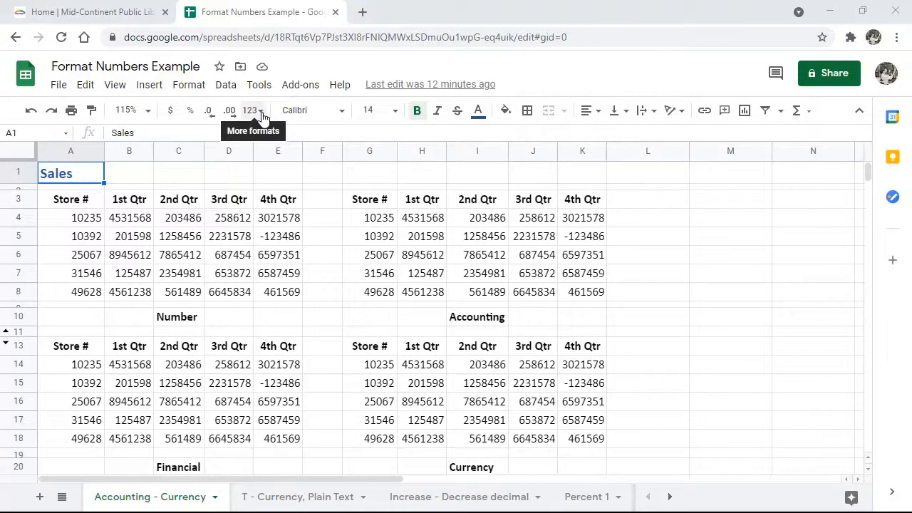
click(262, 116)
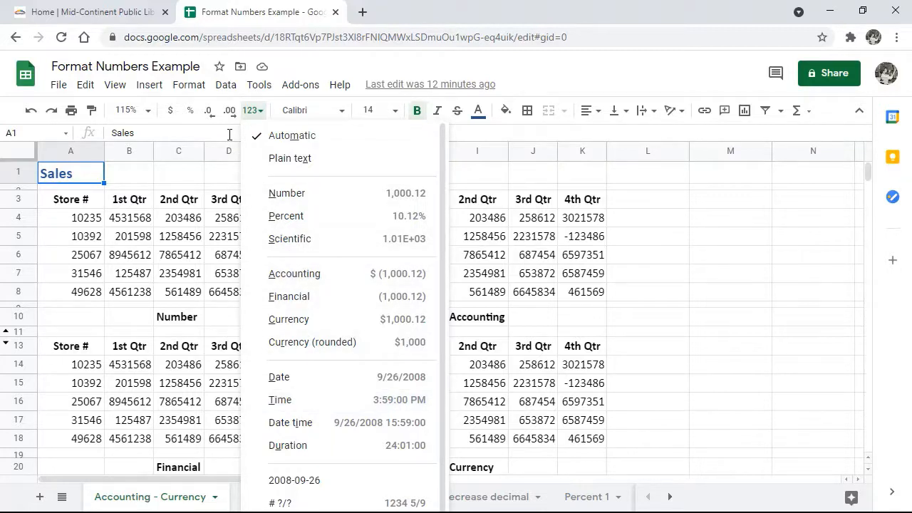
click(192, 88)
mouse_move(198, 148)
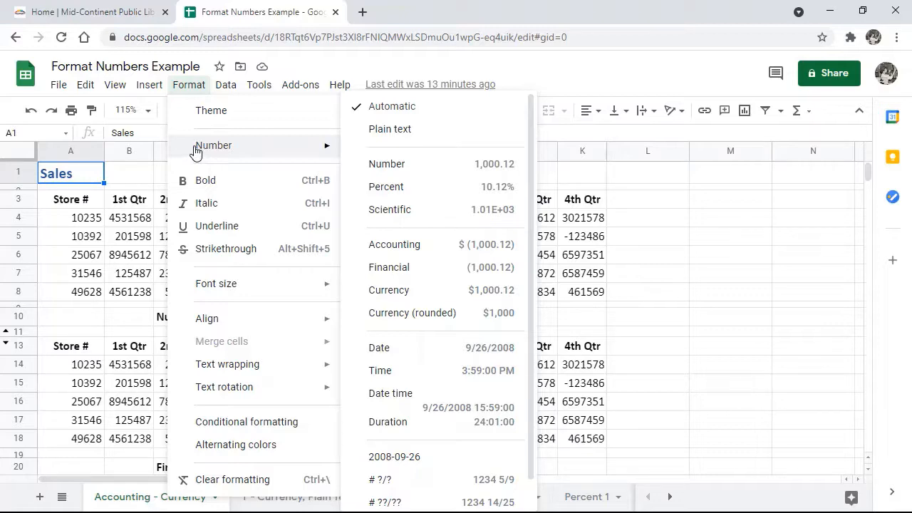
click(152, 133)
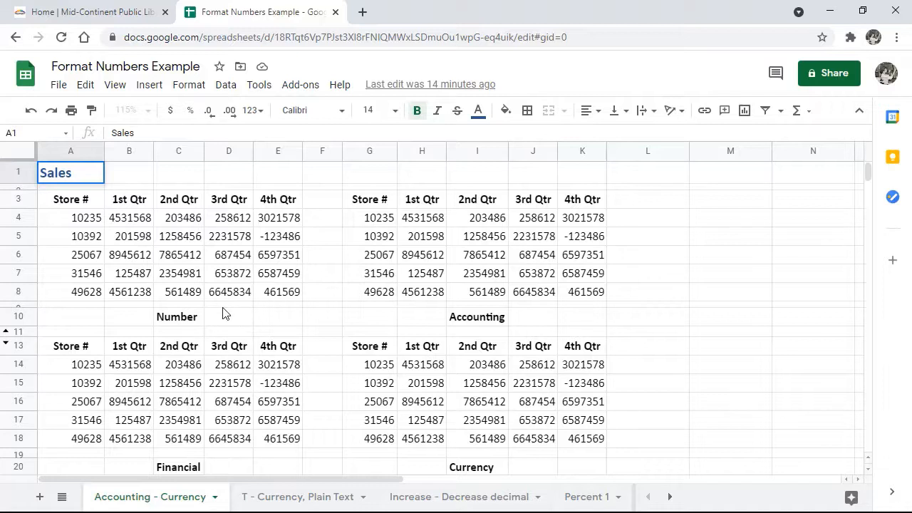
Apply the Number format to the quarterly sales in B4:E8 and widen columns B to E to fit the values.
drag(133, 223, 268, 292)
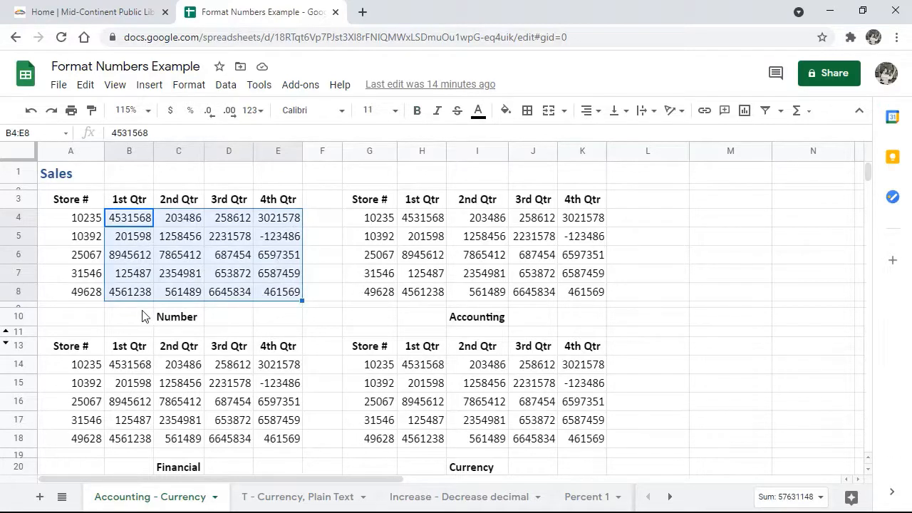
click(263, 116)
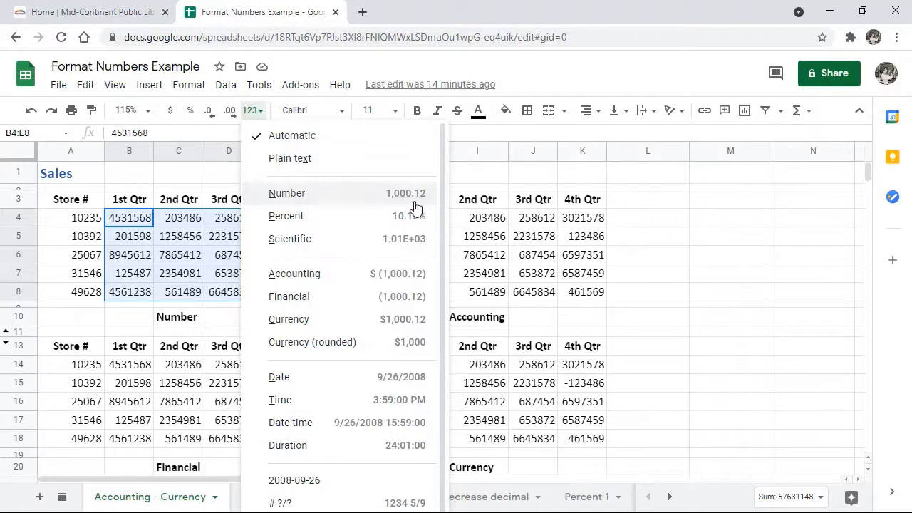
click(299, 201)
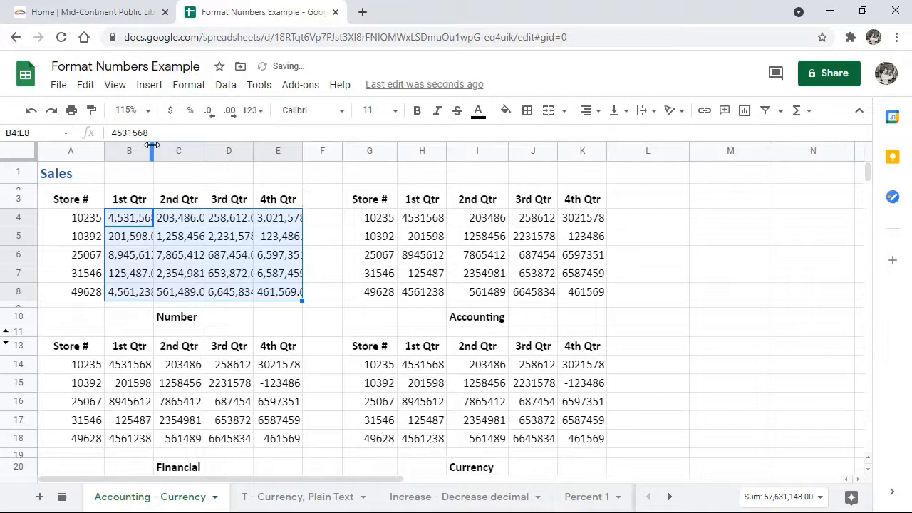
drag(153, 145, 316, 148)
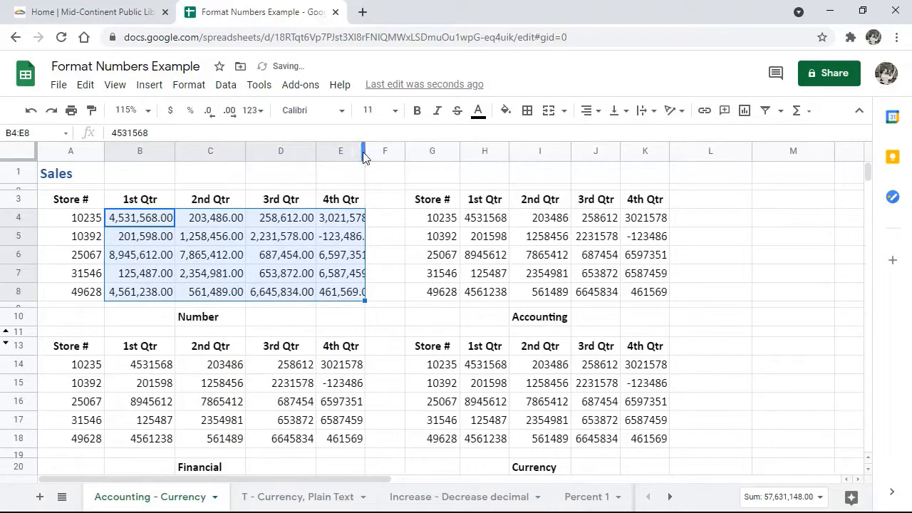
double_click(364, 147)
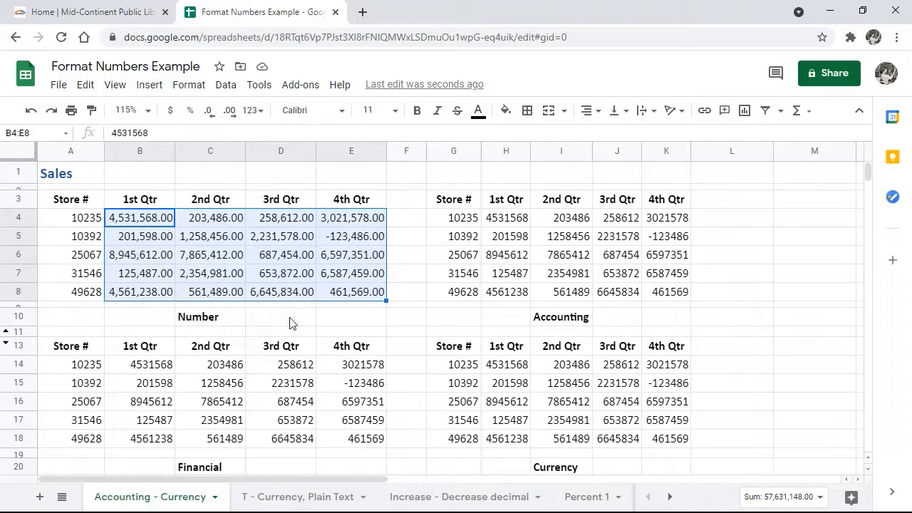
click(236, 321)
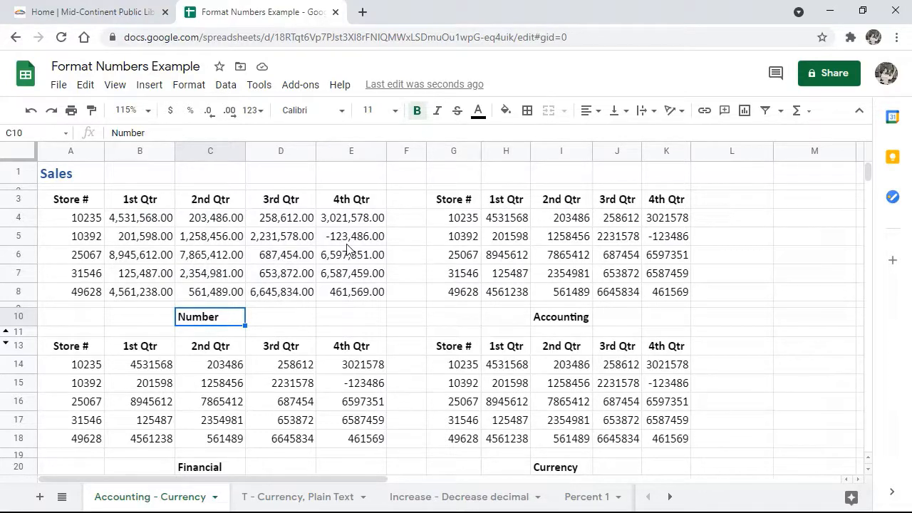
Apply the Accounting format to the quarterly sales in H4:K8 and widen columns H to K, making H slightly wider.
click(519, 219)
drag(518, 219, 669, 293)
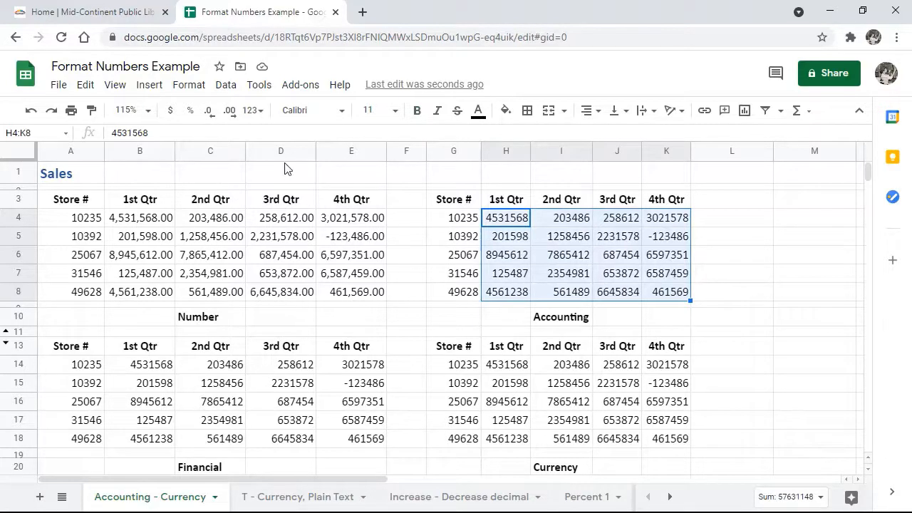
click(263, 112)
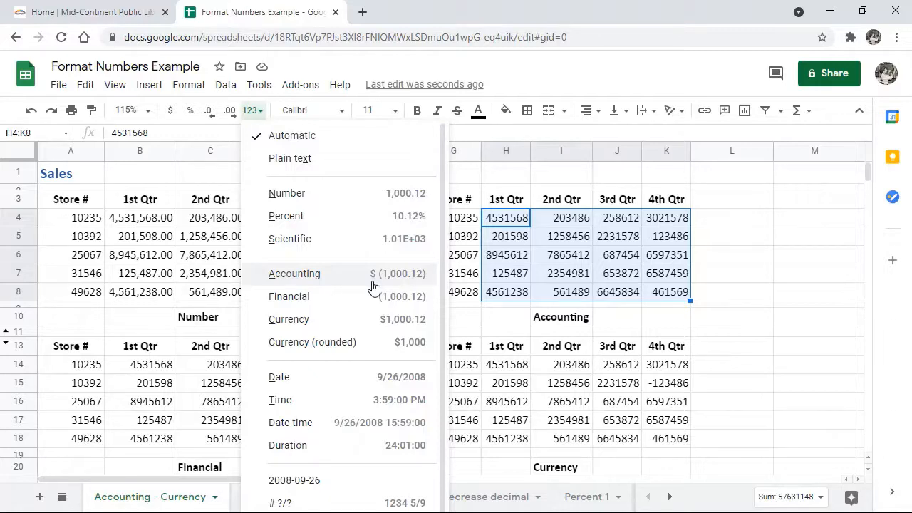
click(298, 277)
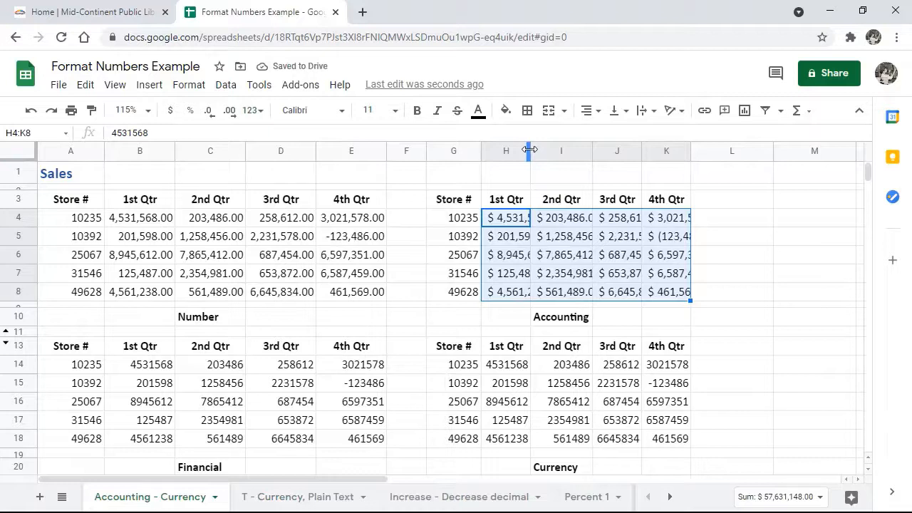
drag(530, 148, 565, 150)
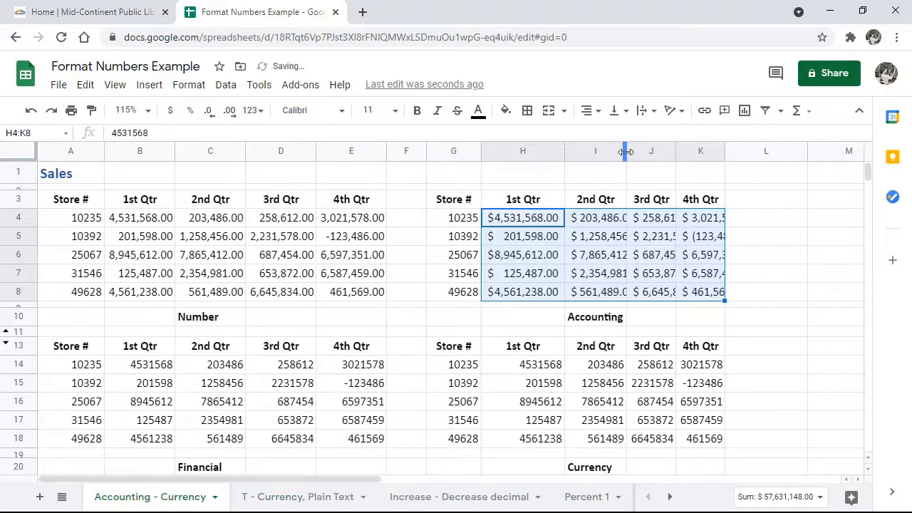
drag(626, 152, 815, 150)
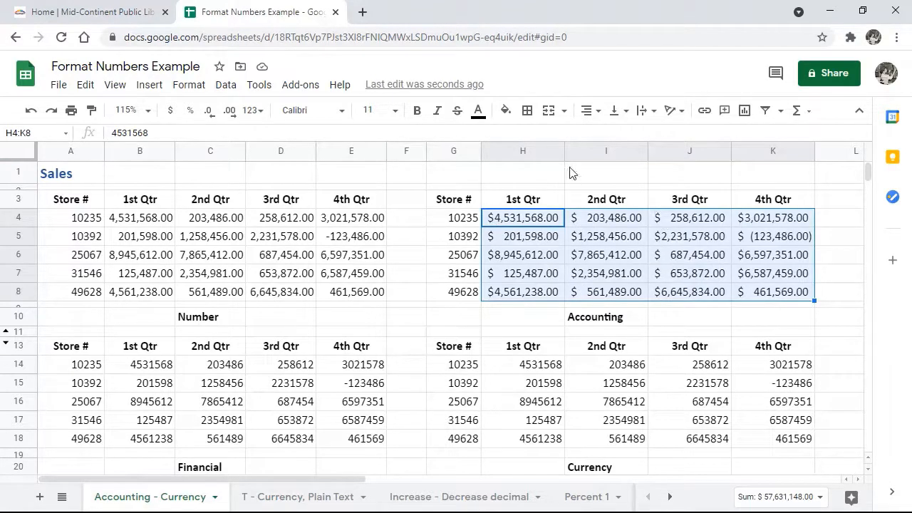
drag(565, 155, 579, 154)
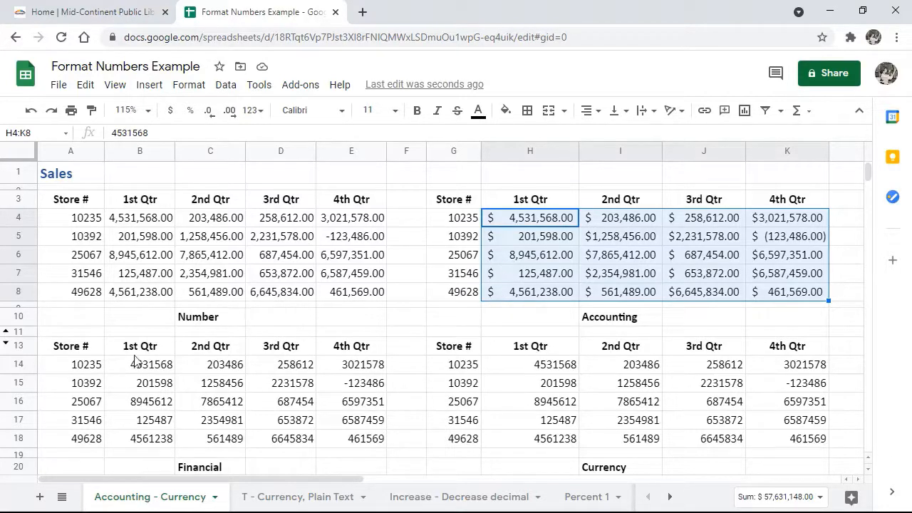
Apply the Financial number format to the quarterly sales in B14:E18.
drag(132, 372, 354, 445)
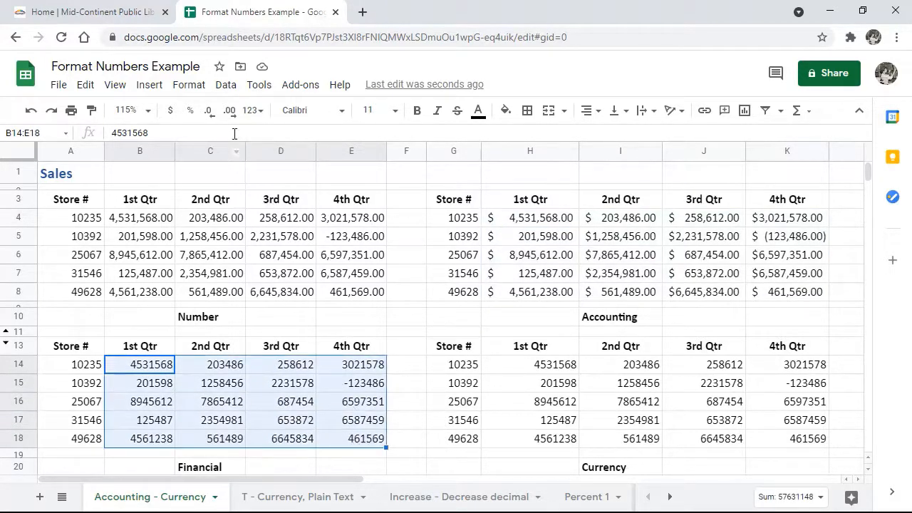
click(264, 116)
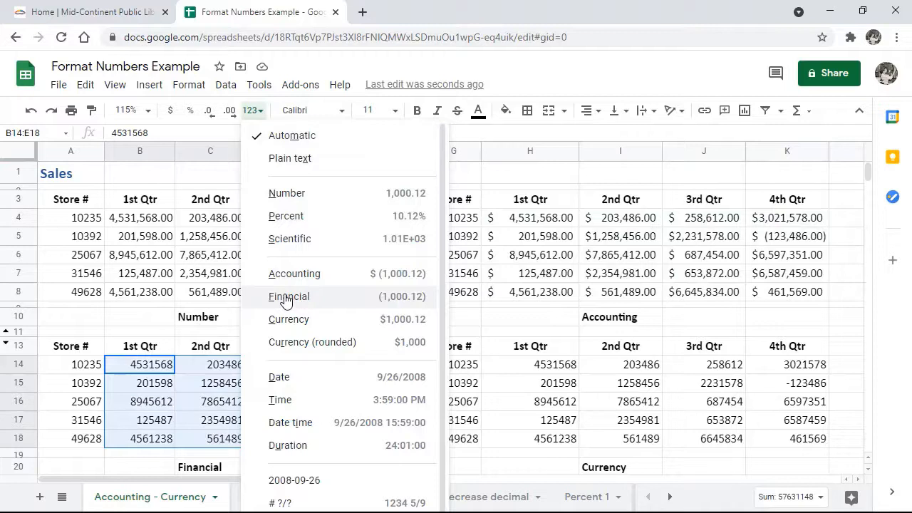
click(340, 299)
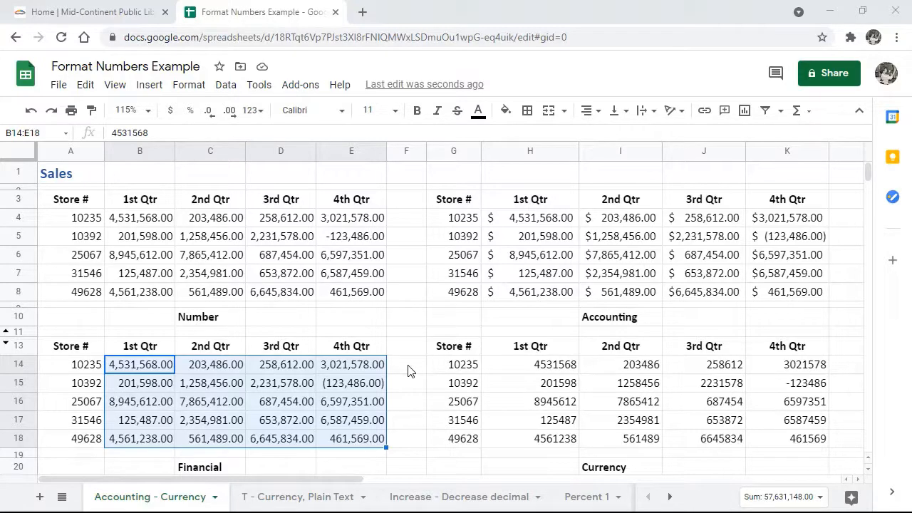
Apply the Currency format to the quarterly sales in H14:K18 and switch it to Currency (rounded).
drag(525, 367, 800, 438)
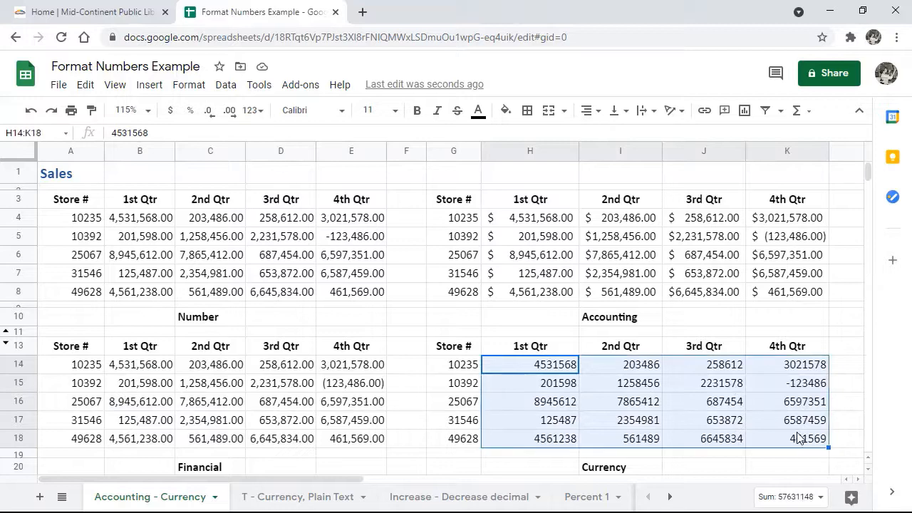
click(259, 111)
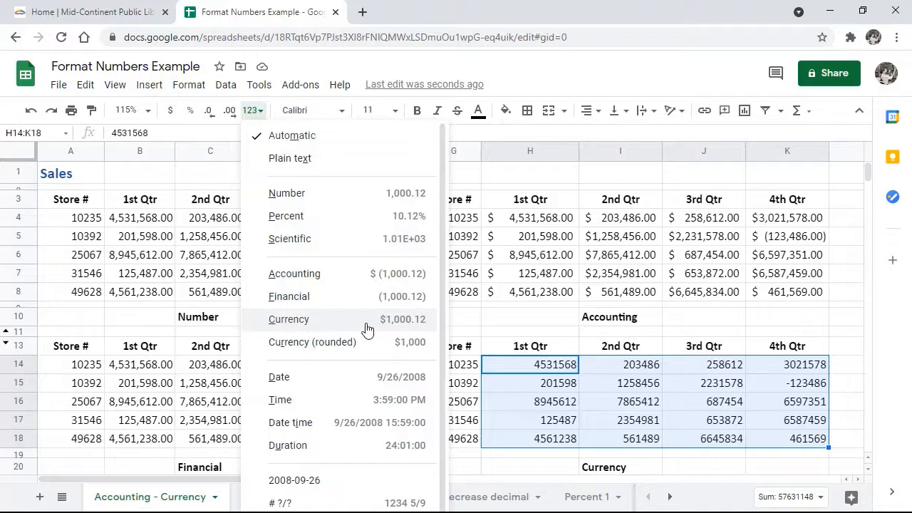
click(310, 326)
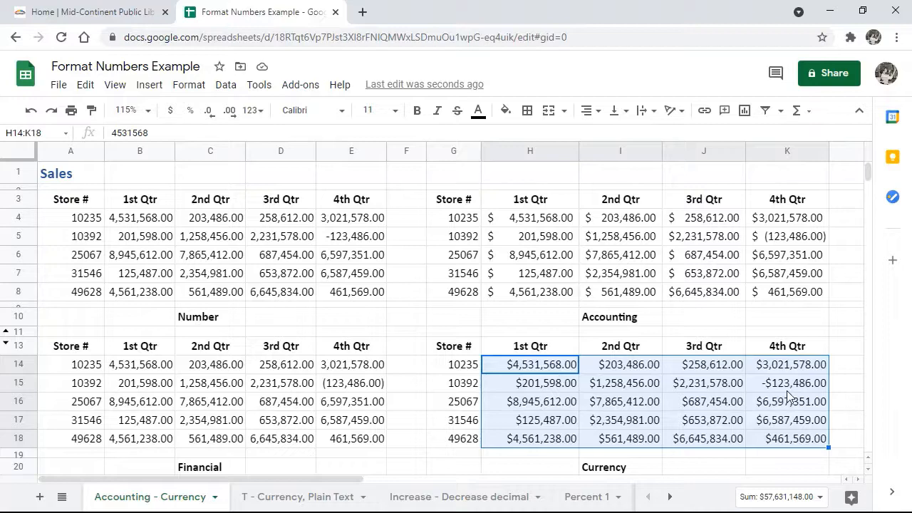
click(261, 113)
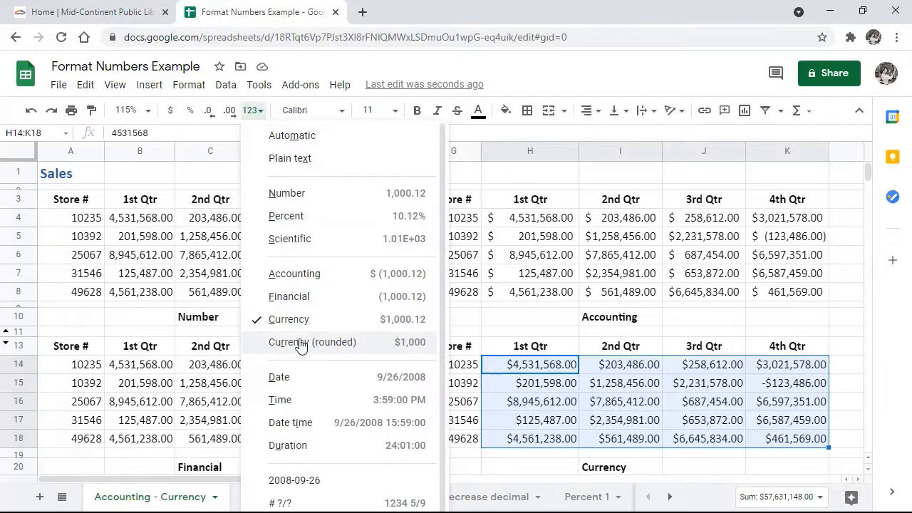
click(304, 343)
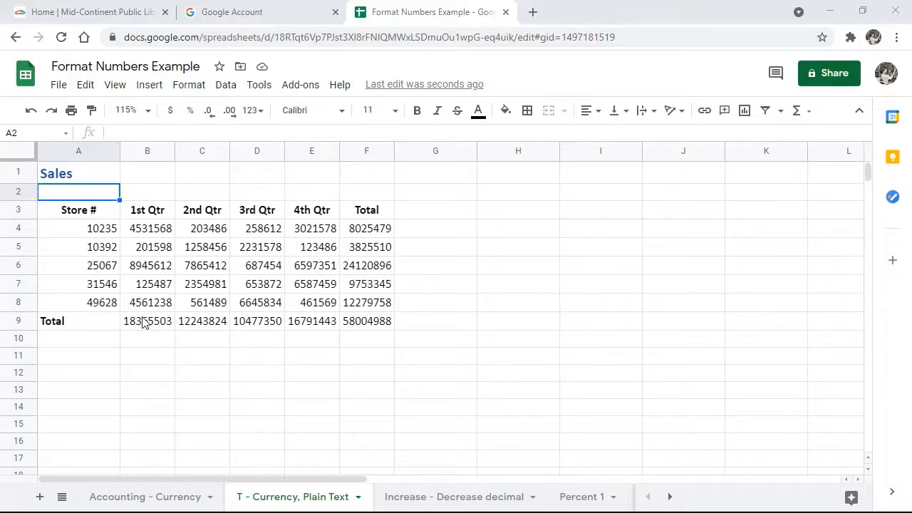
Format the Total row B9:F9 on the T - Currency, Plain Text sheet as currency and widen columns B to F to fit.
drag(149, 325, 362, 326)
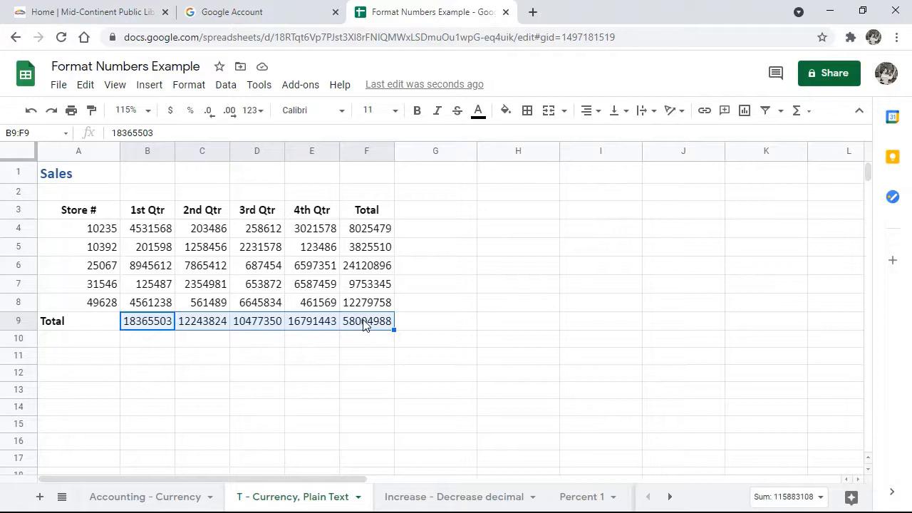
click(171, 112)
drag(174, 150, 368, 151)
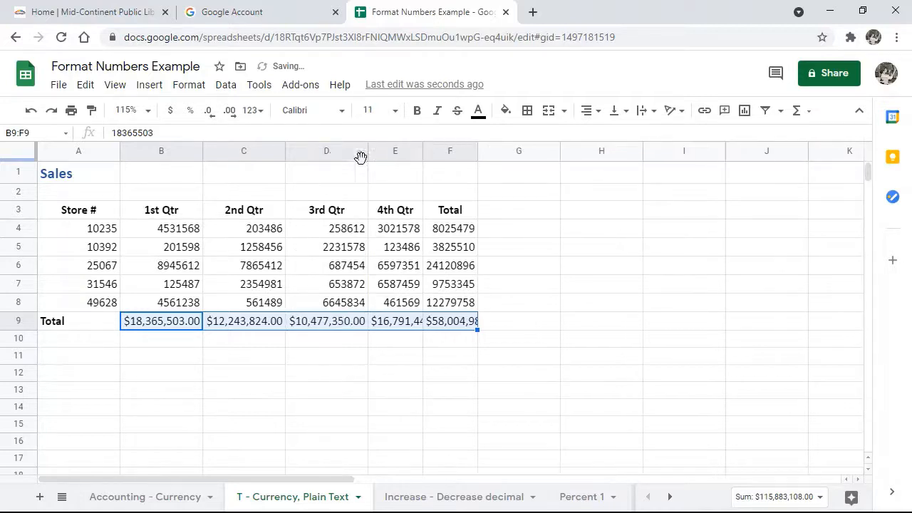
double_click(422, 151)
drag(422, 151, 451, 151)
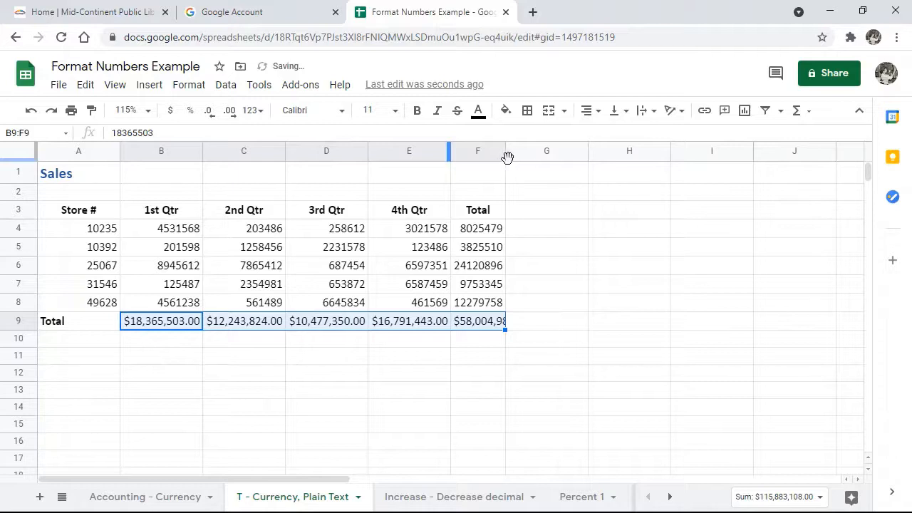
double_click(504, 152)
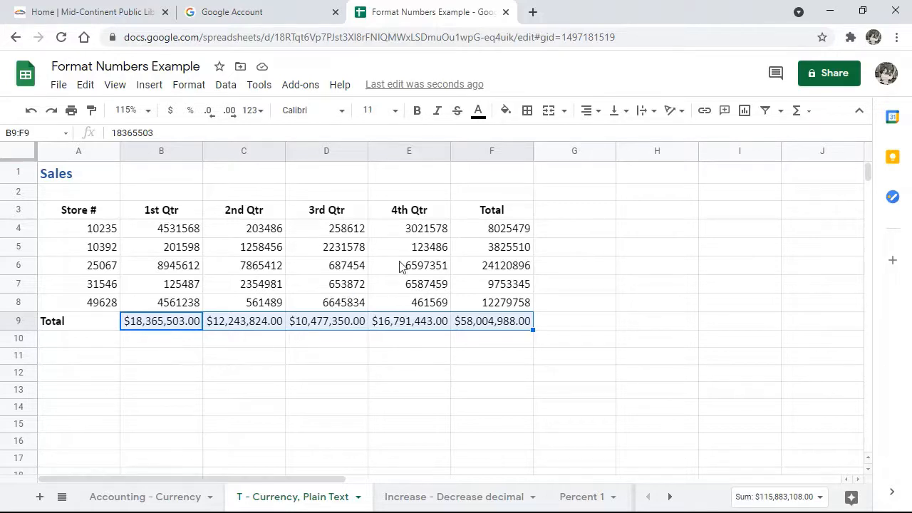
Format the store totals in F4:F8 as currency.
drag(482, 236, 481, 304)
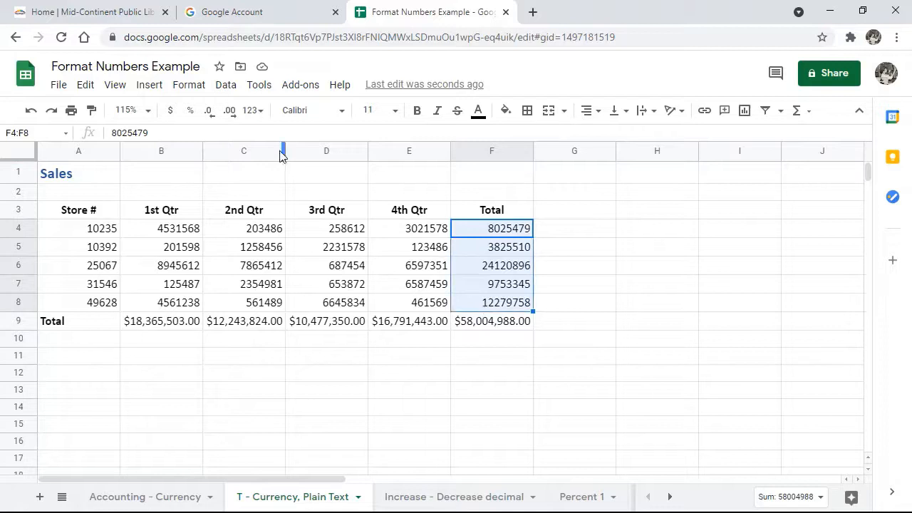
click(169, 110)
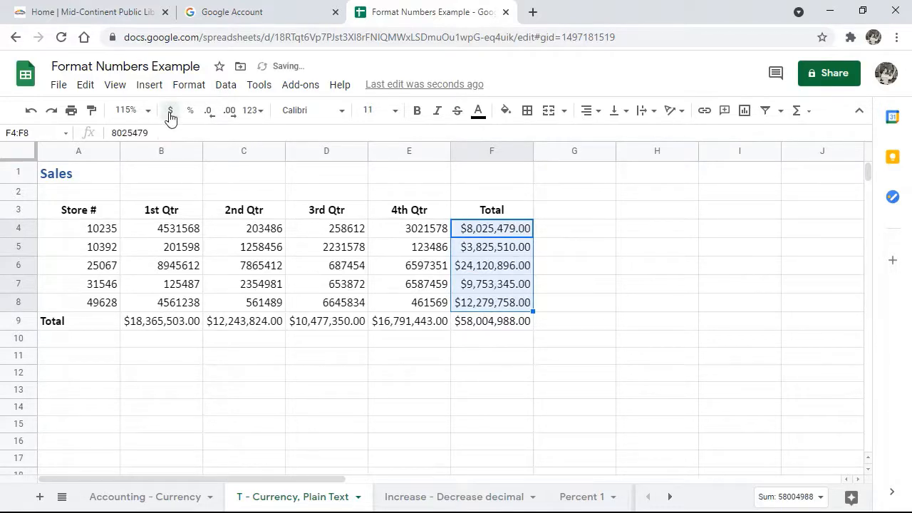
click(354, 343)
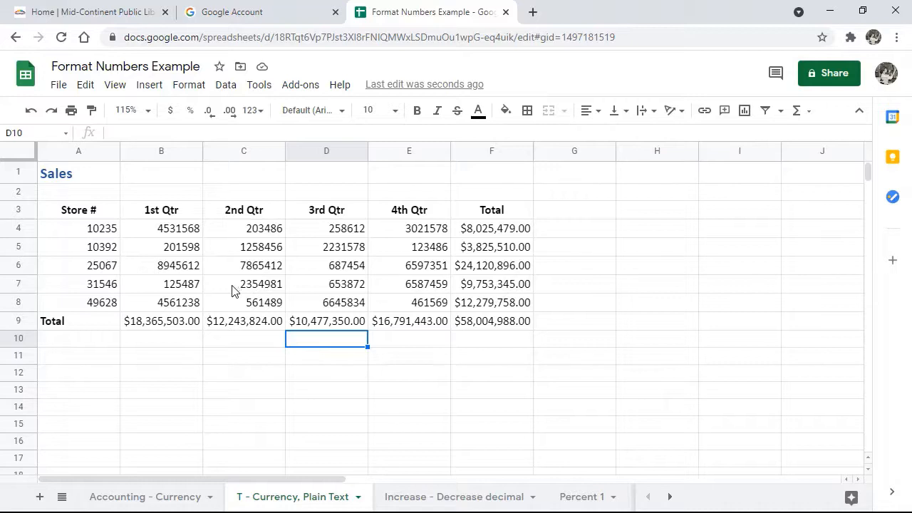
Increase the decimal places of the quarterly sales in B4:E8 to two.
click(199, 233)
drag(200, 232, 429, 305)
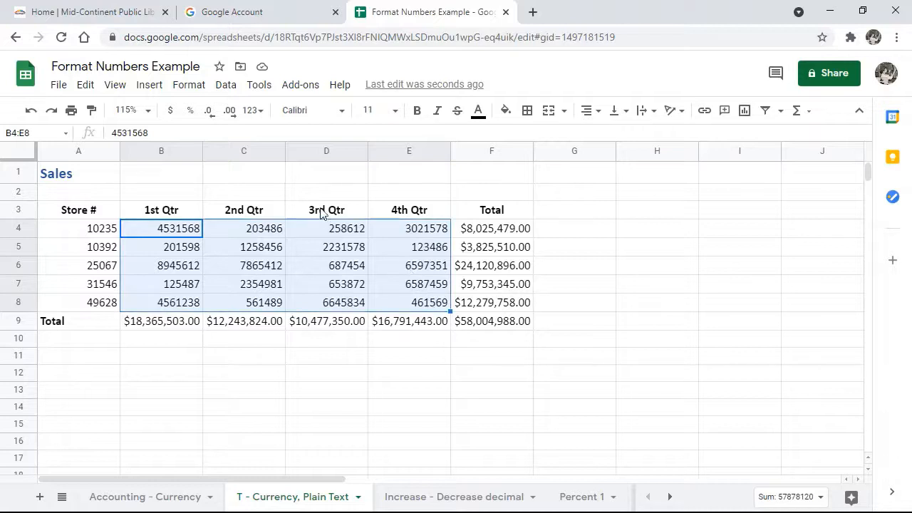
click(230, 112)
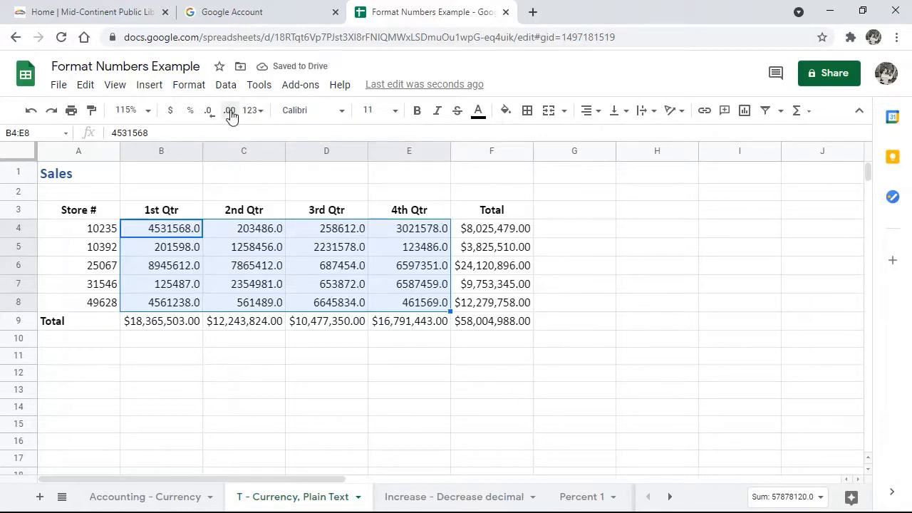
click(230, 112)
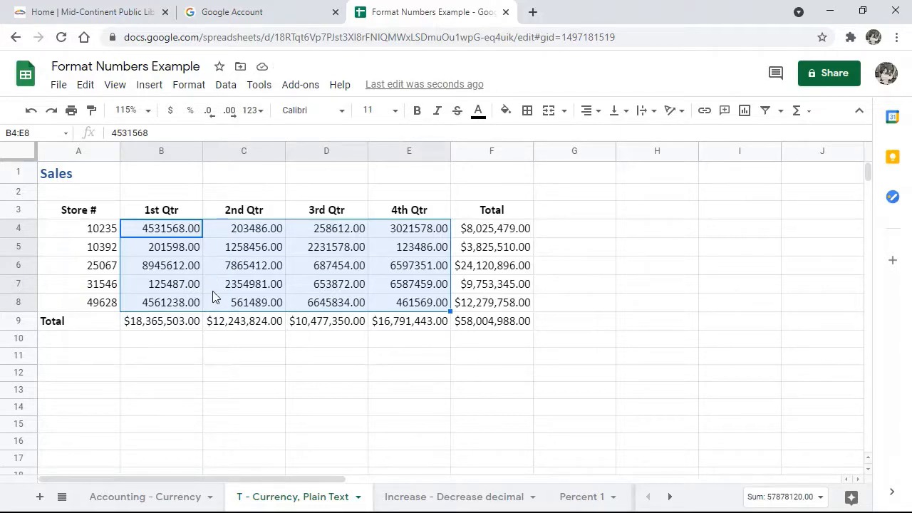
click(235, 356)
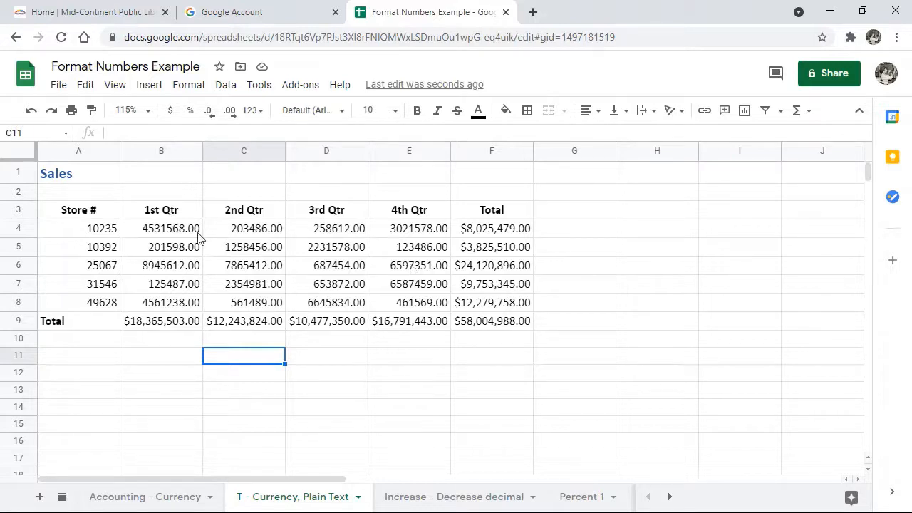
Apply the Number format to the quarterly sales in B4:E8.
drag(187, 234, 423, 305)
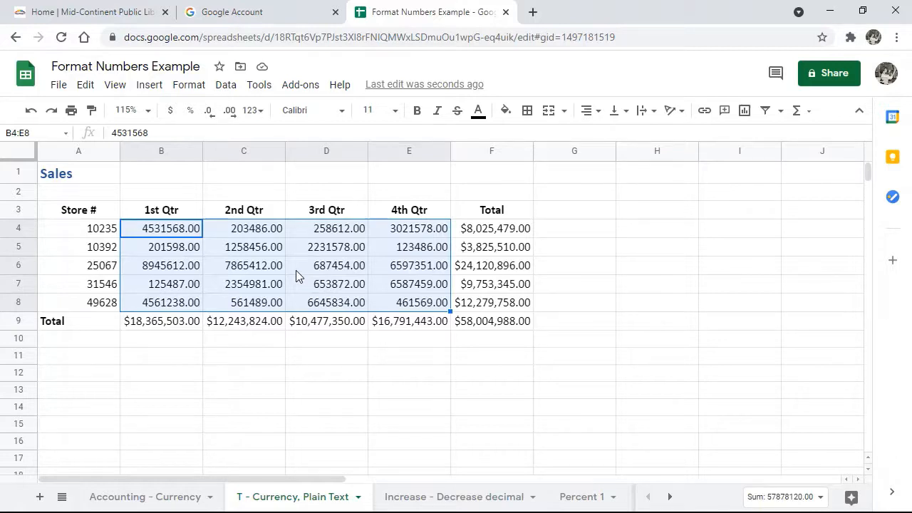
click(261, 114)
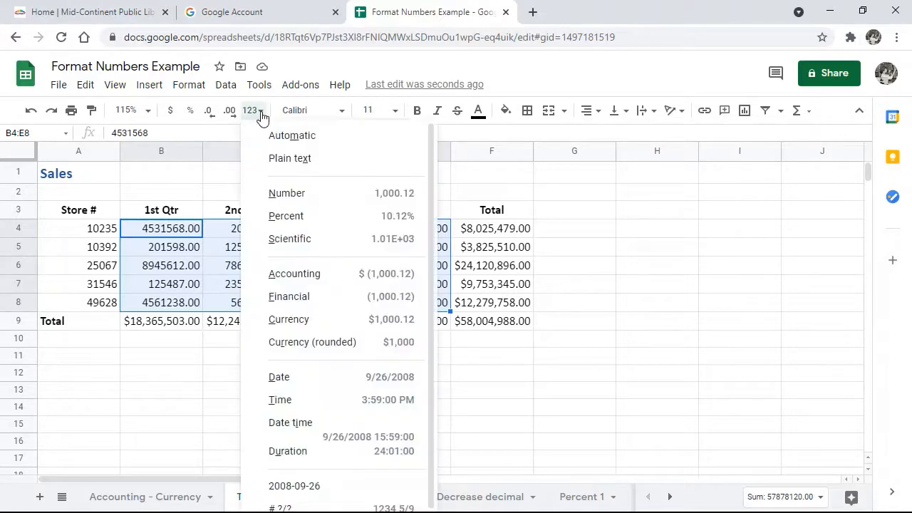
click(295, 200)
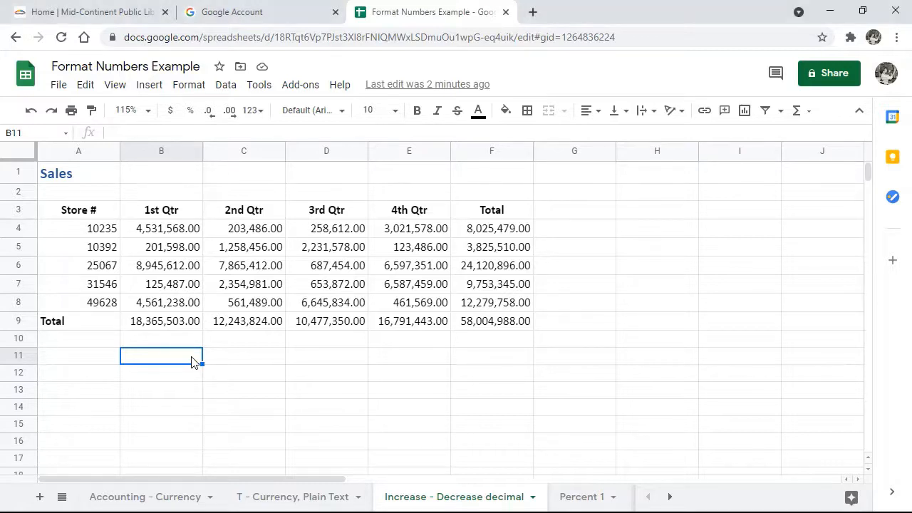
Enter 12345 in B11 on the Increase - Decrease decimal sheet and format the cell as plain text.
text(12345)
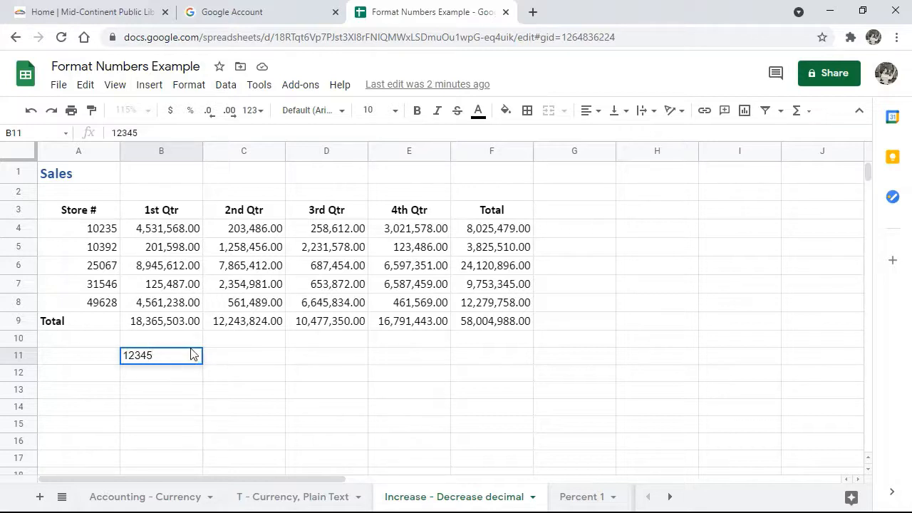
key(Return)
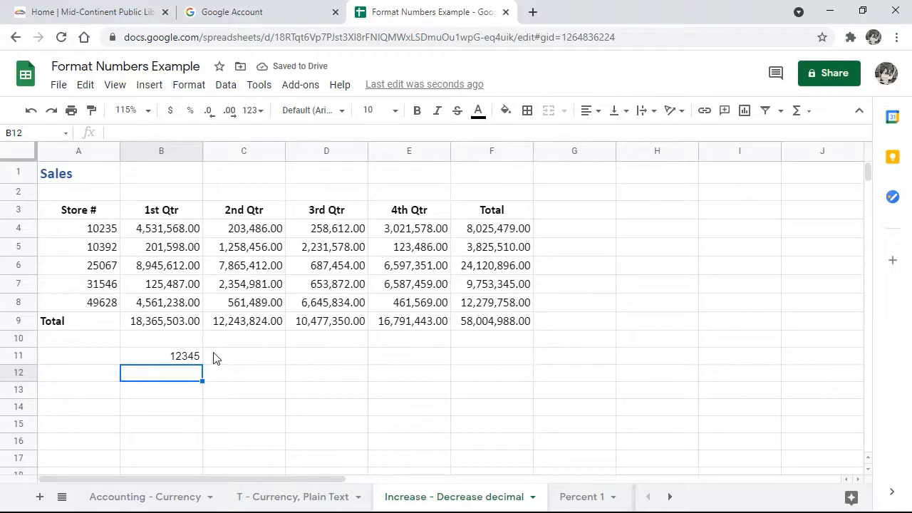
click(161, 360)
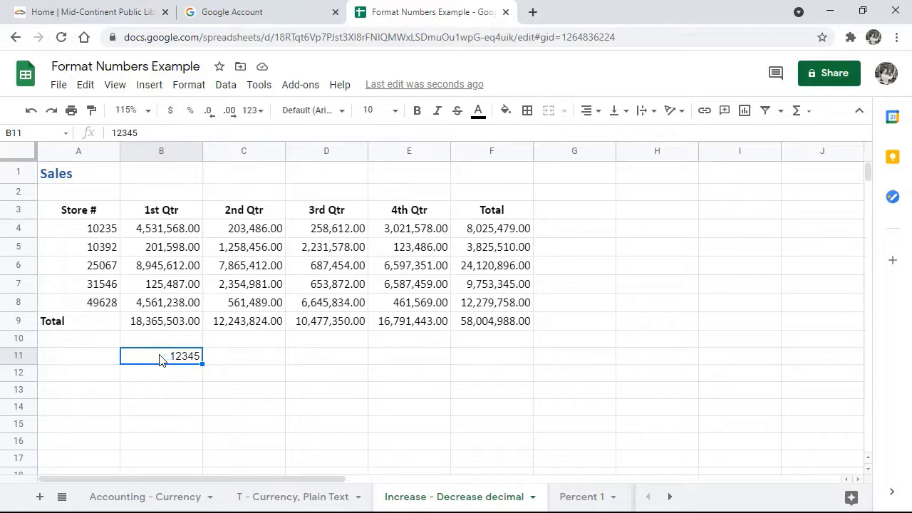
click(262, 113)
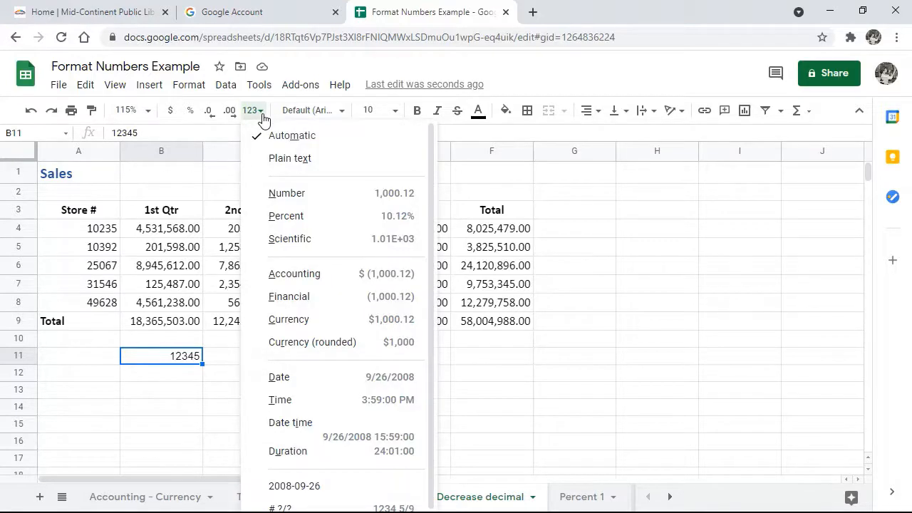
click(275, 164)
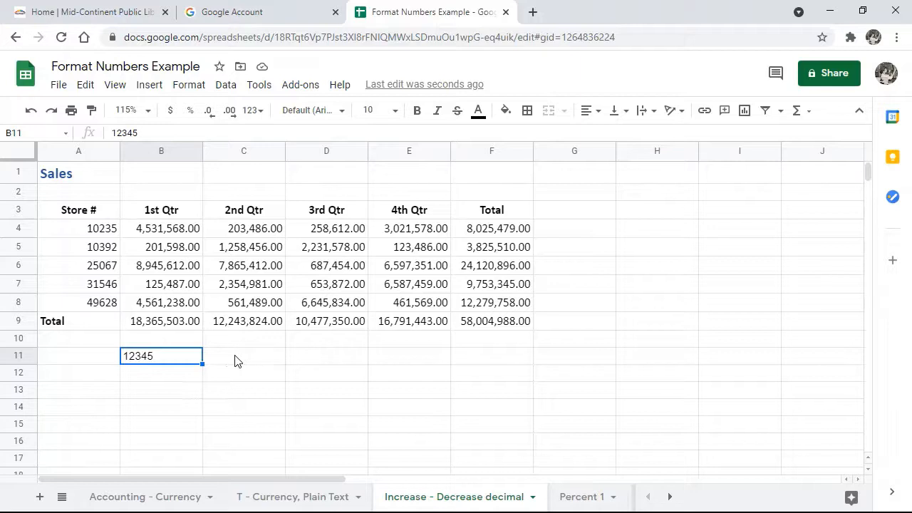
Enter 045678 in B12 with the automatic number format.
click(176, 378)
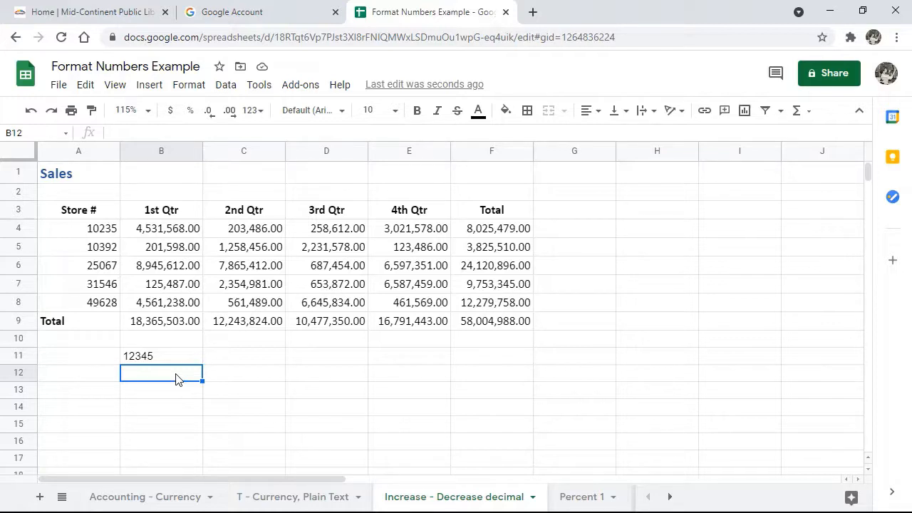
text(045678)
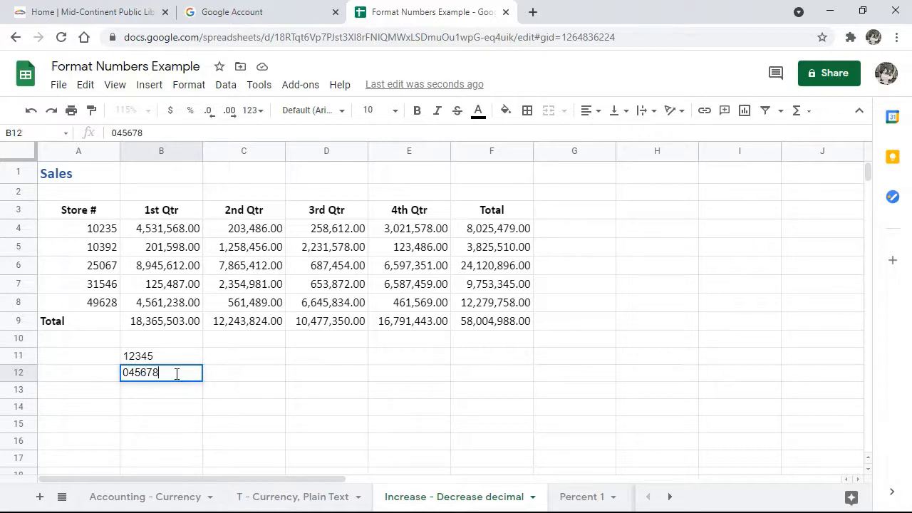
key(Return)
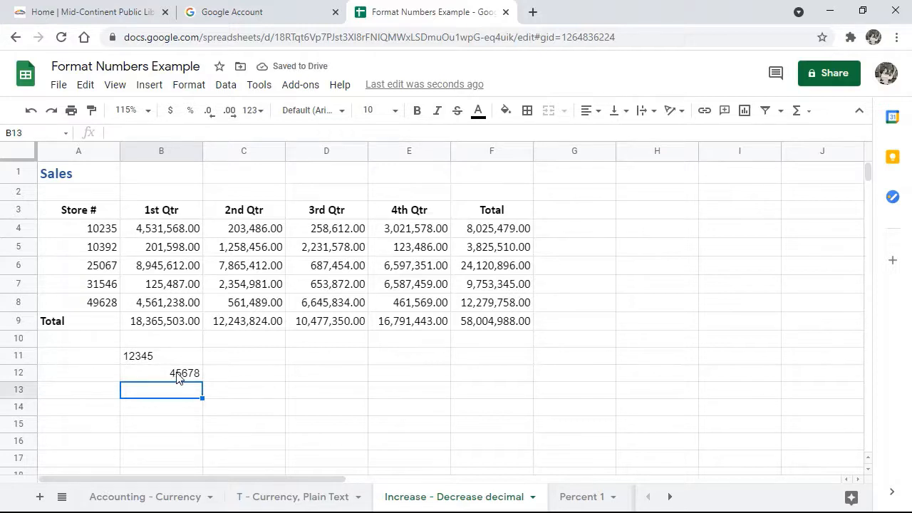
click(175, 376)
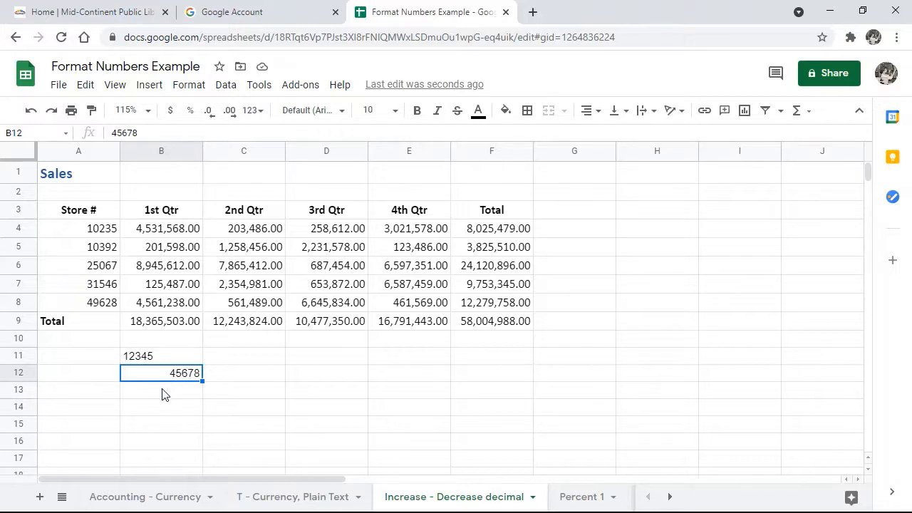
Format the empty cell B13 as plain text and enter 045678 in it.
click(163, 394)
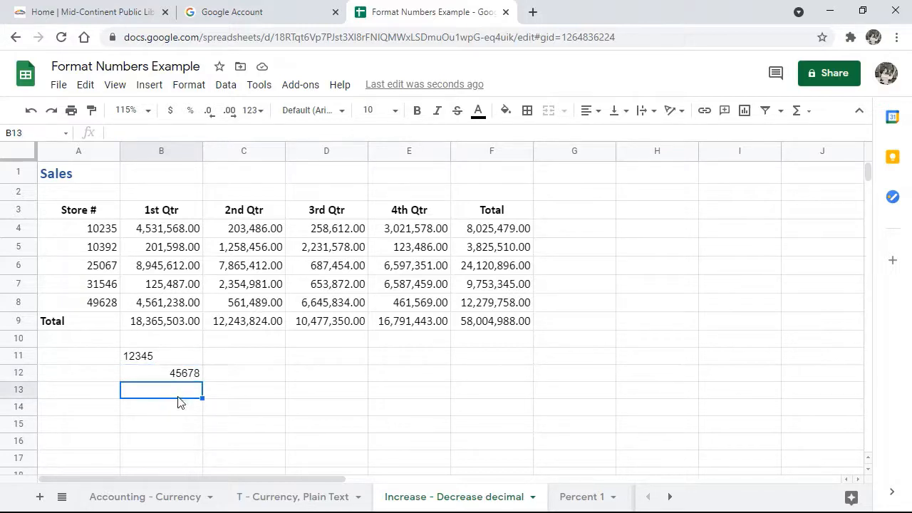
click(261, 112)
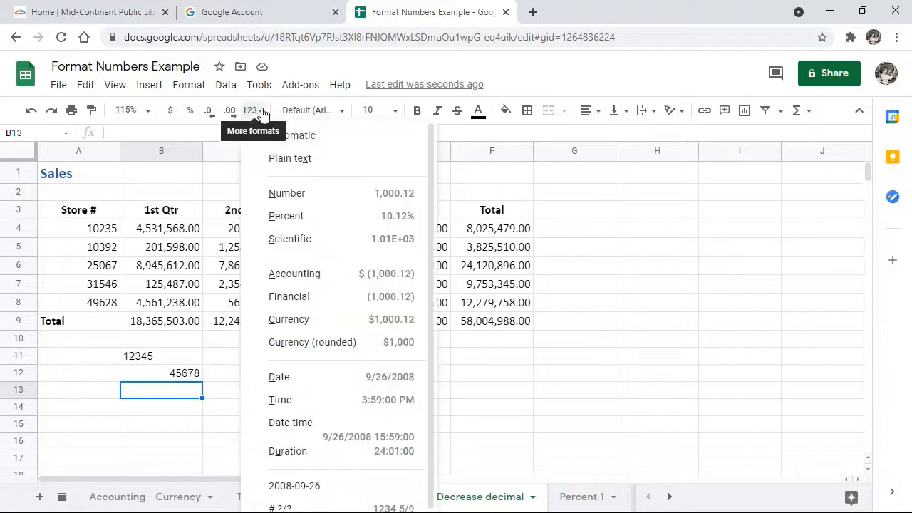
click(275, 161)
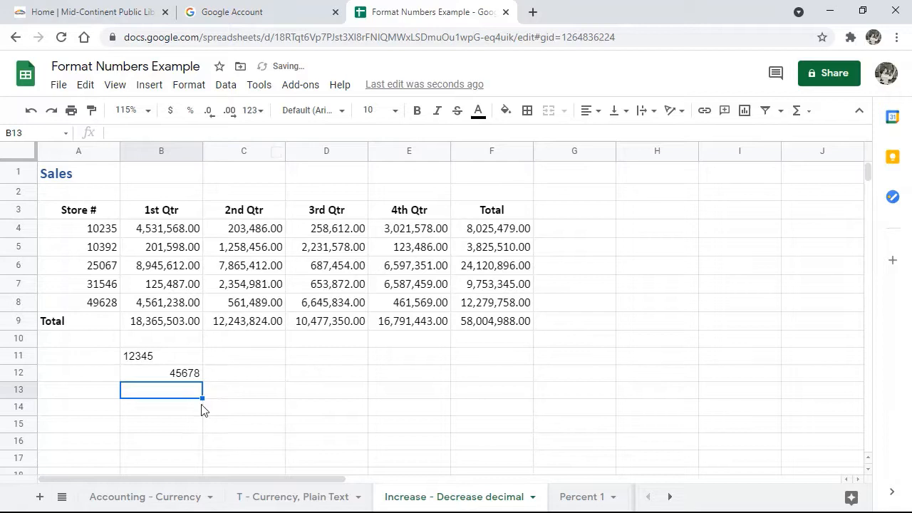
text(045678)
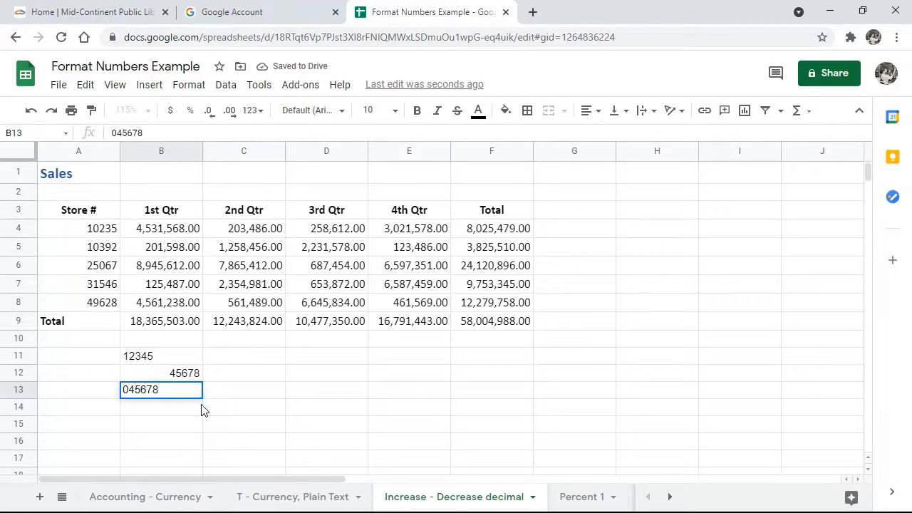
key(Return)
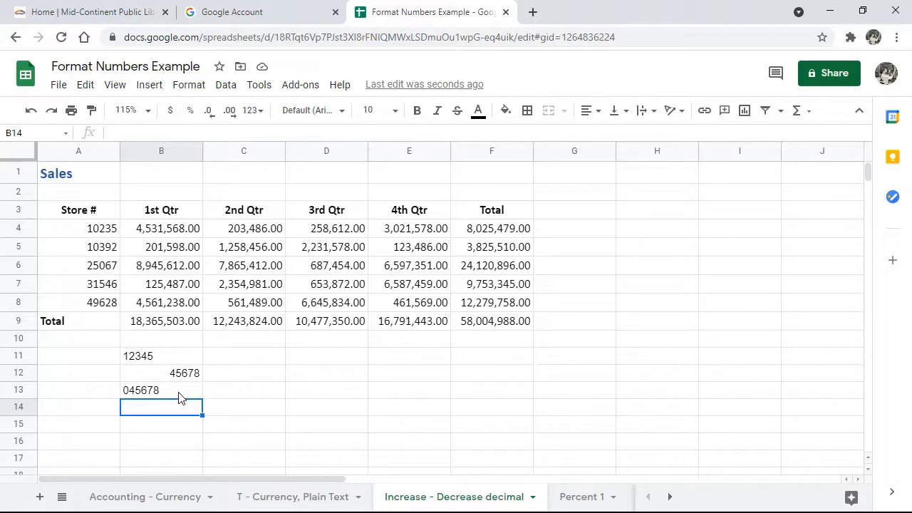
click(179, 393)
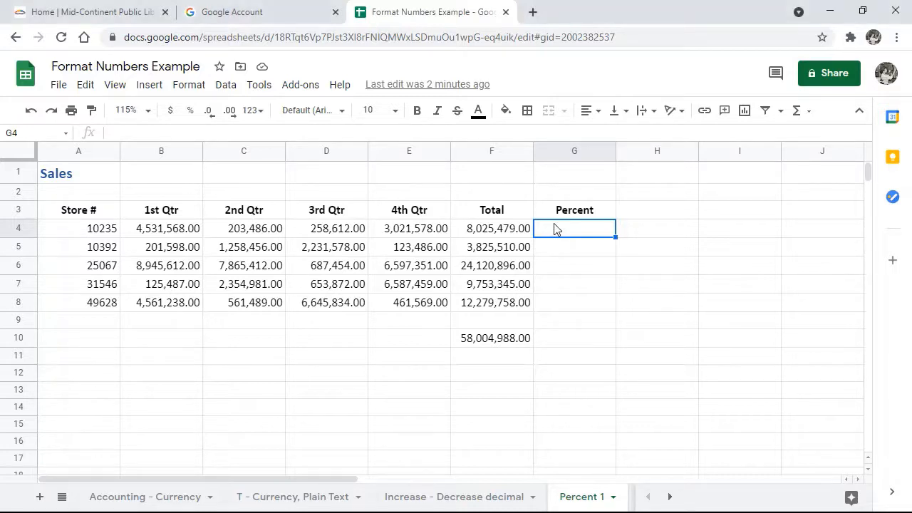
Enter the formula =F4/$F$10 in G4 of the Percent 1 sheet and autofill it down to G8.
text(=)
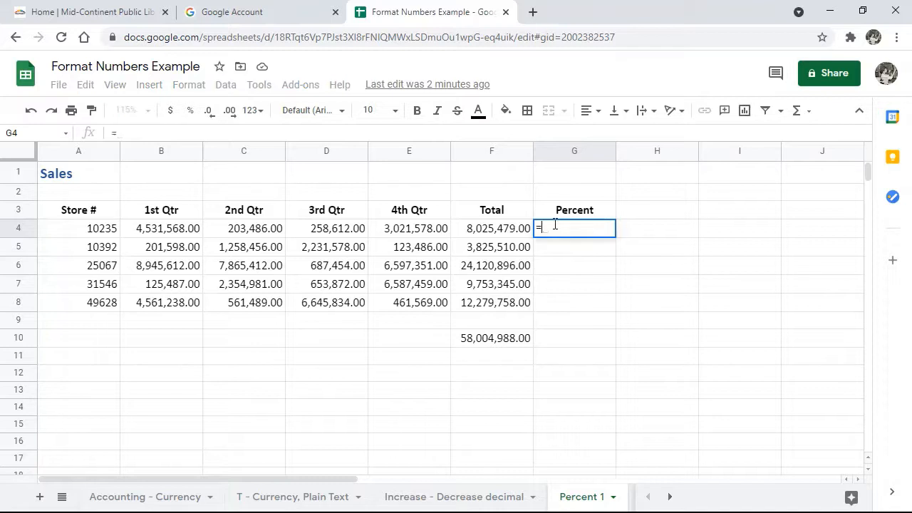
click(489, 236)
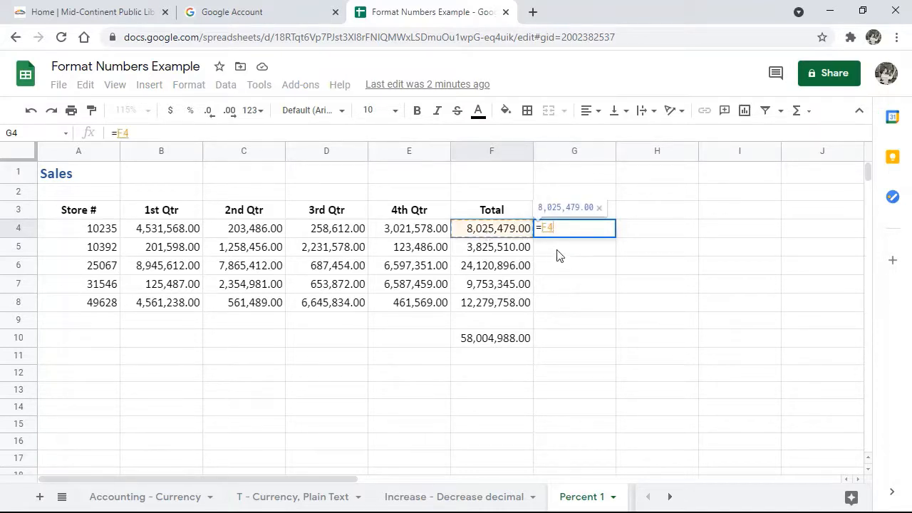
text(/)
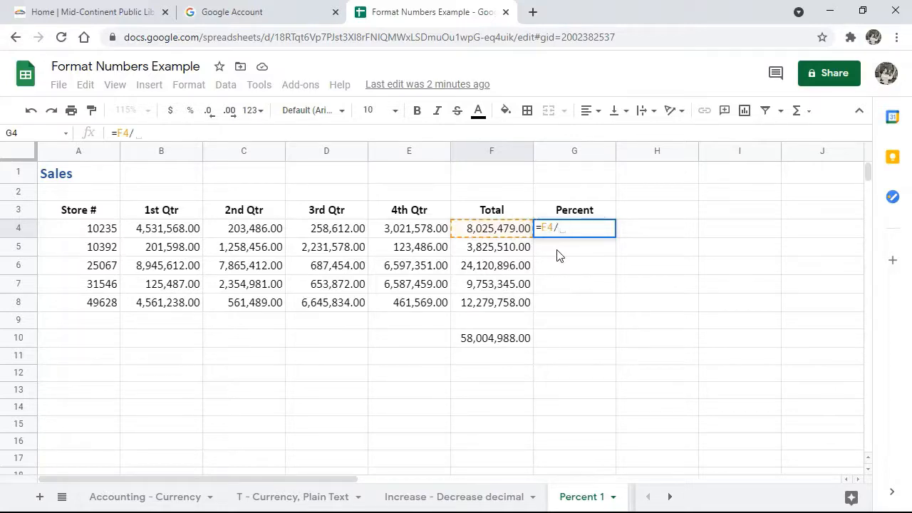
click(501, 341)
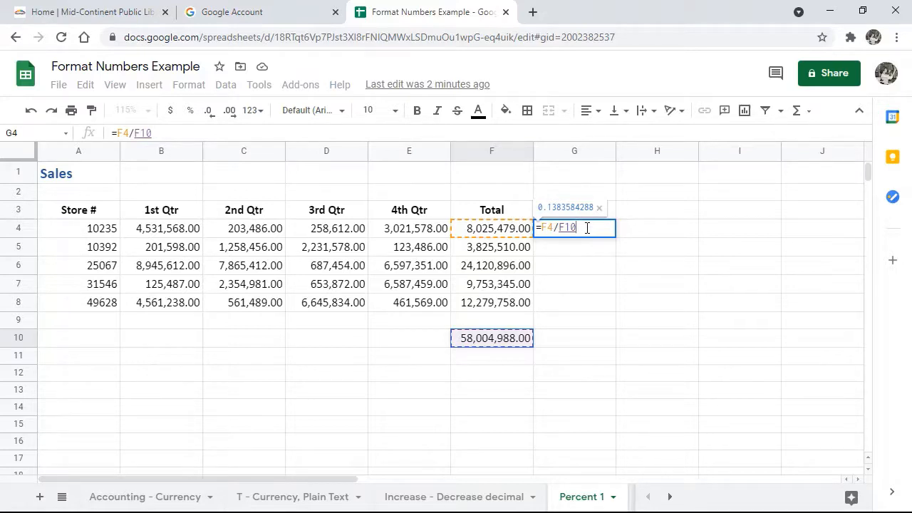
click(561, 229)
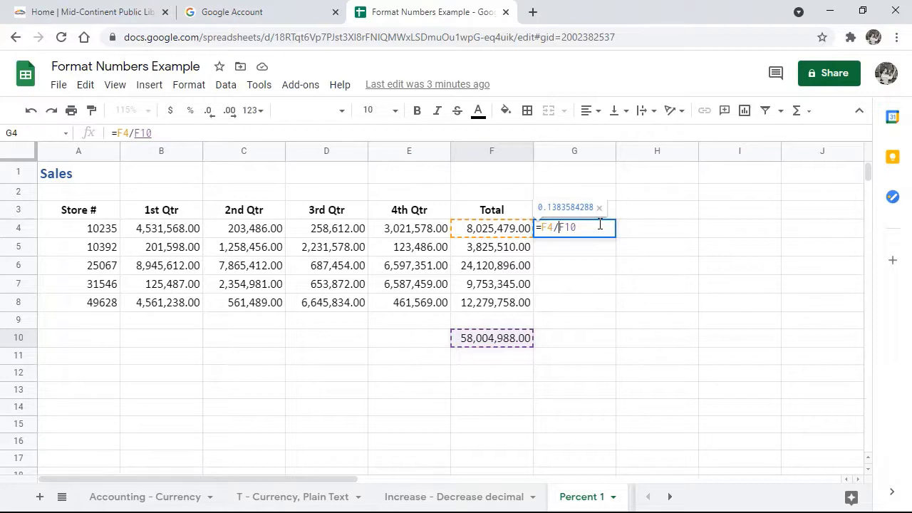
key(F4)
key(Return)
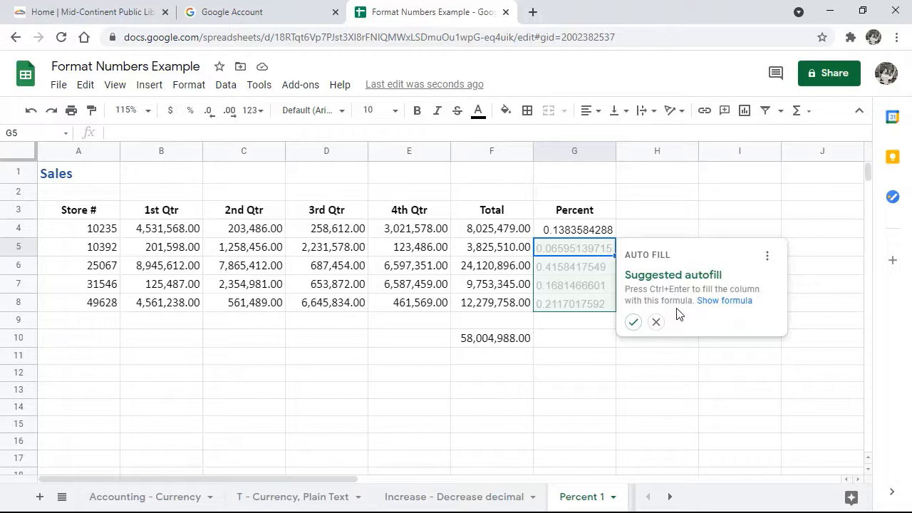
click(634, 322)
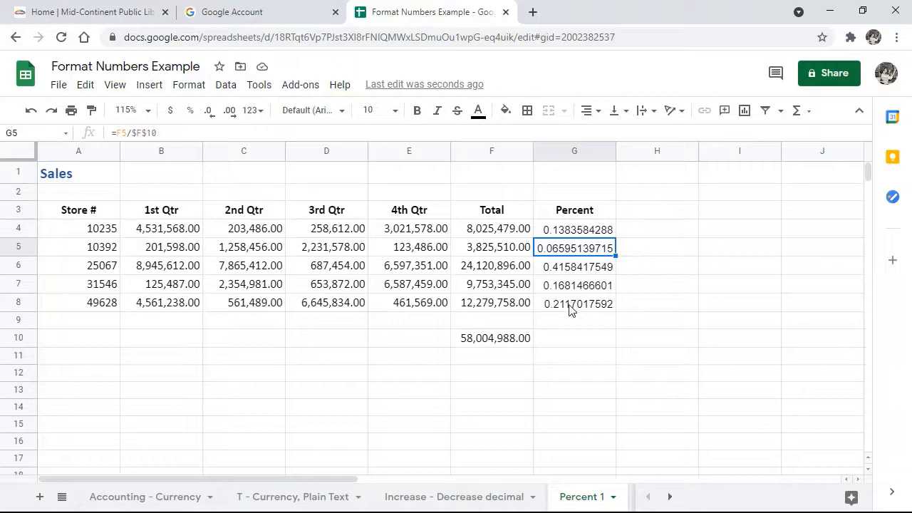
Format the shares in G4:G8 as percentages with no decimal places.
drag(569, 234, 567, 305)
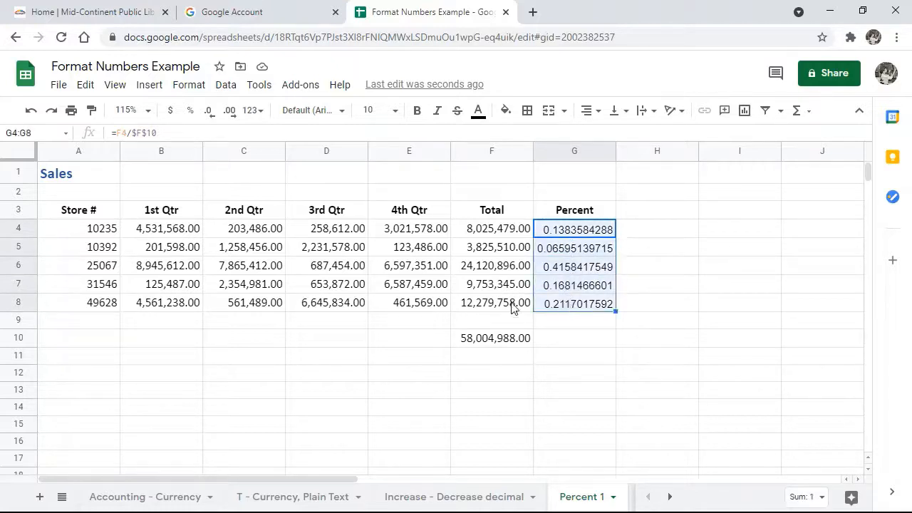
click(191, 112)
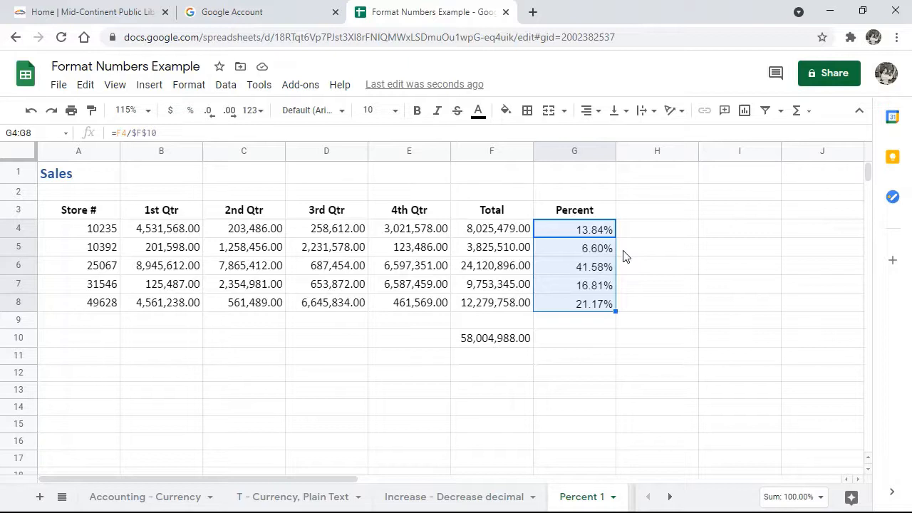
click(211, 112)
click(211, 112)
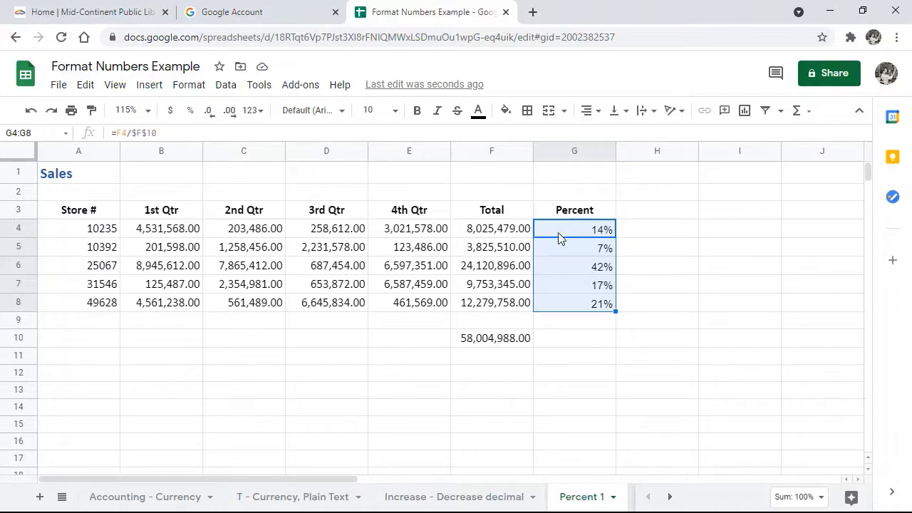
click(564, 344)
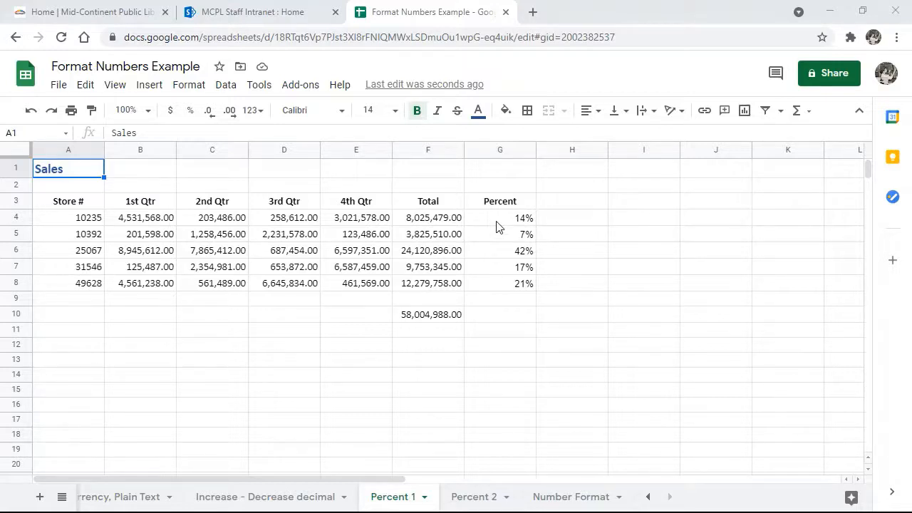
On the Percent 2 sheet, average the first student's grades in G4 with =AVERAGE(B4:F4) and autofill the formula down to G7.
click(473, 501)
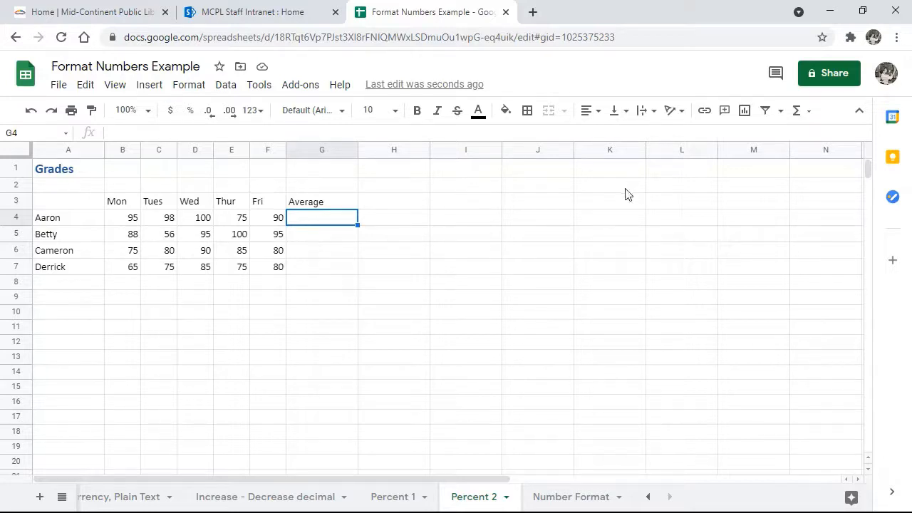
click(809, 113)
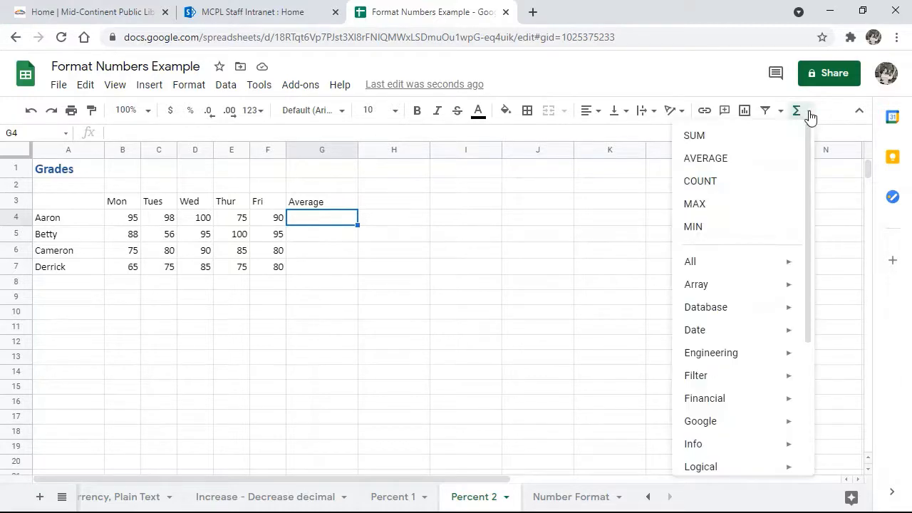
click(713, 159)
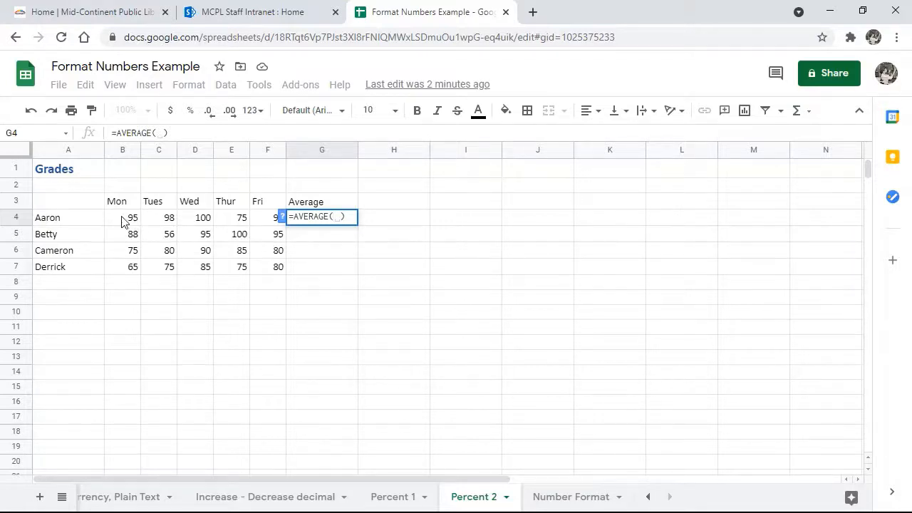
drag(122, 221, 273, 227)
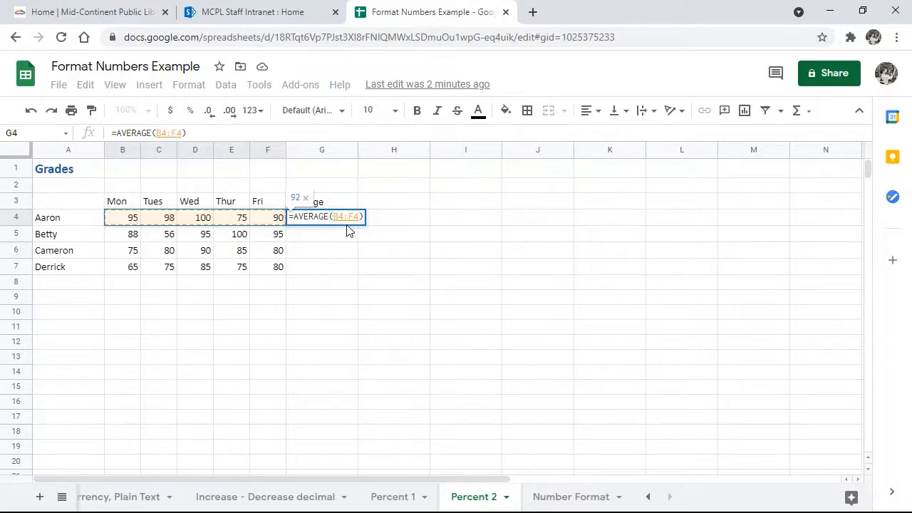
key(Return)
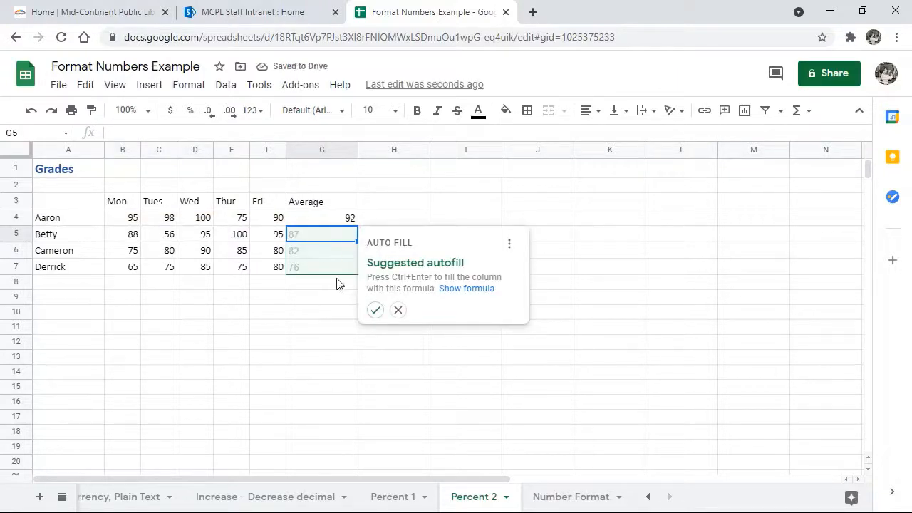
click(376, 311)
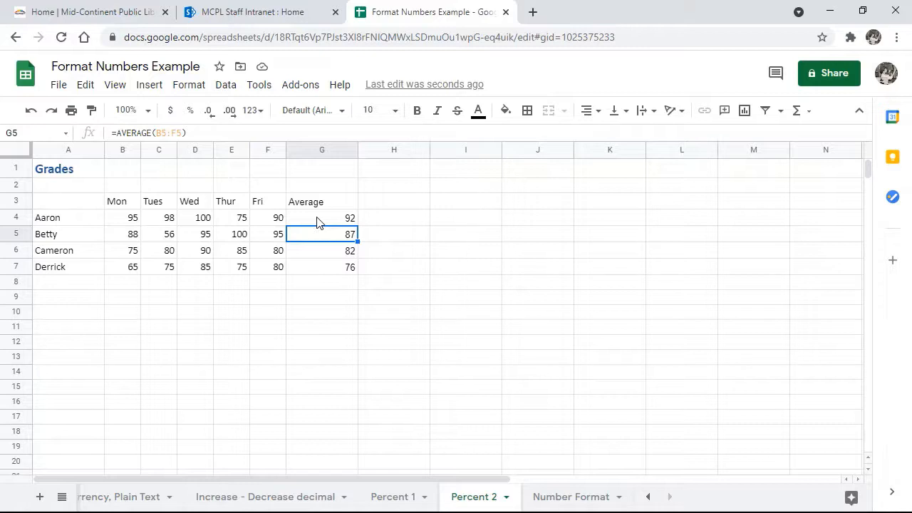
Format the grade averages in G4:G7 as percentages.
drag(318, 222, 323, 271)
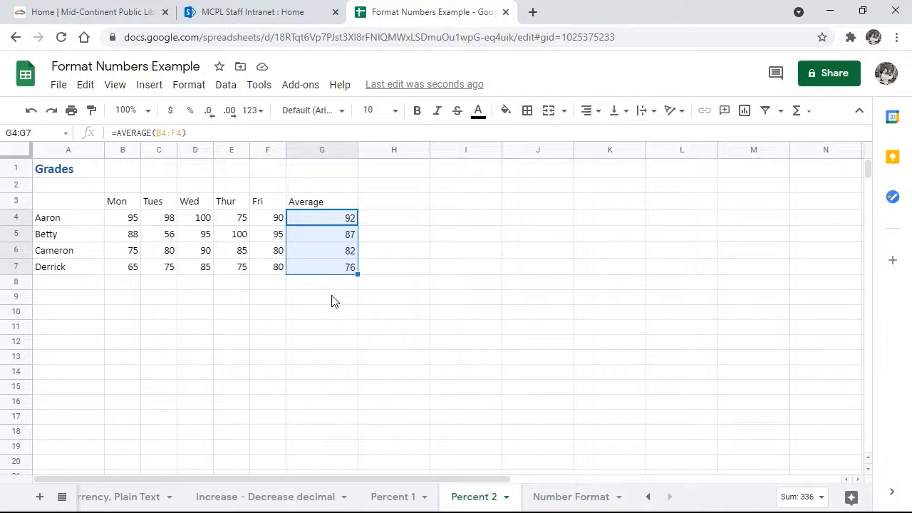
click(191, 112)
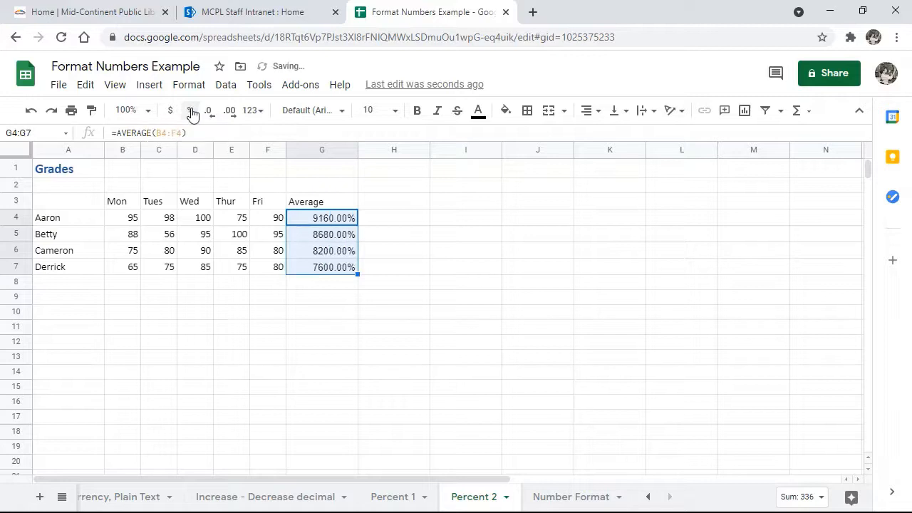
click(375, 219)
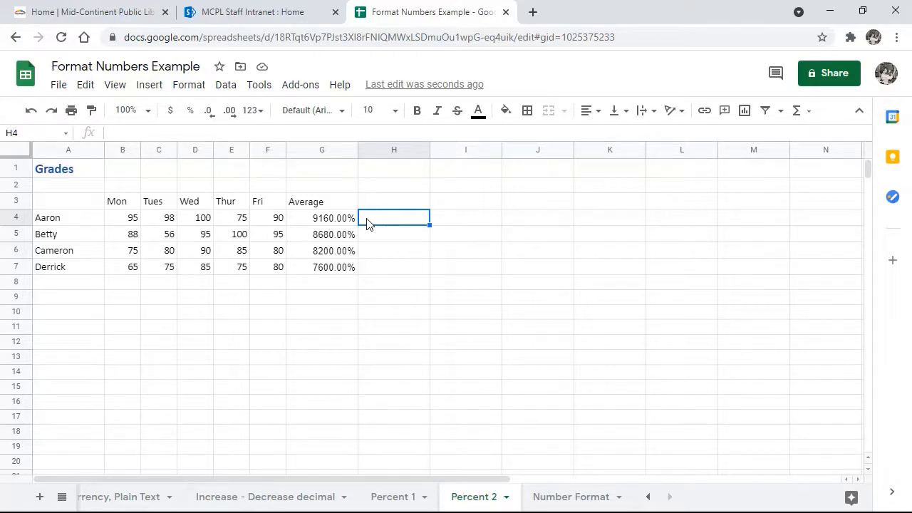
Divide the average in G4 by 100 with =AVERAGE(B4:F4)/100 and autofill the formula down to G7.
click(309, 223)
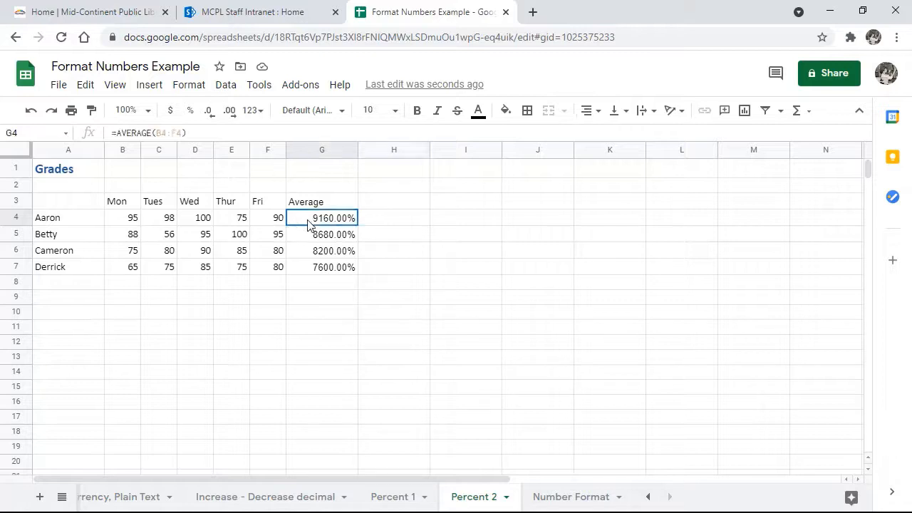
drag(309, 223, 320, 271)
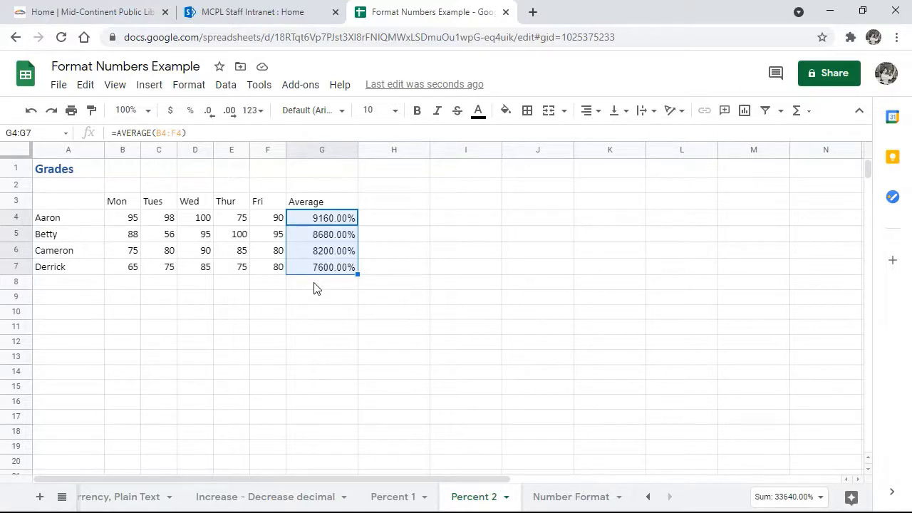
click(195, 132)
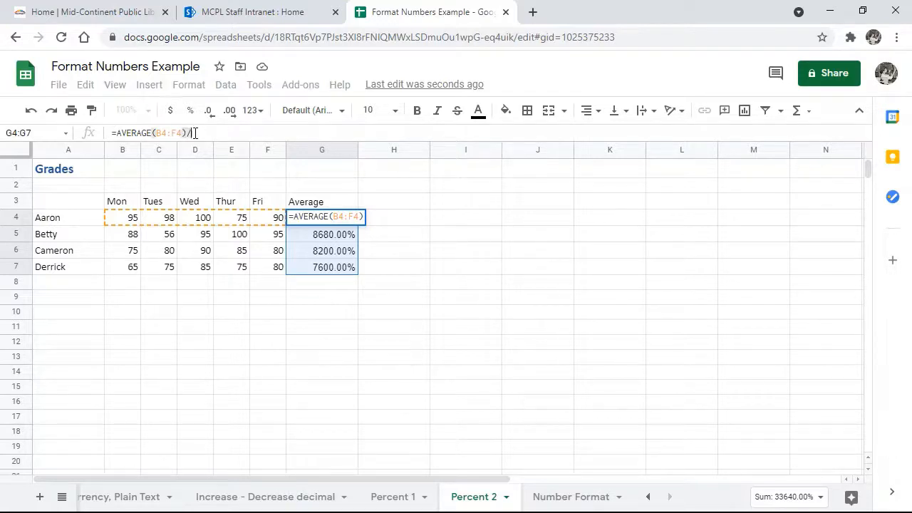
text(/100)
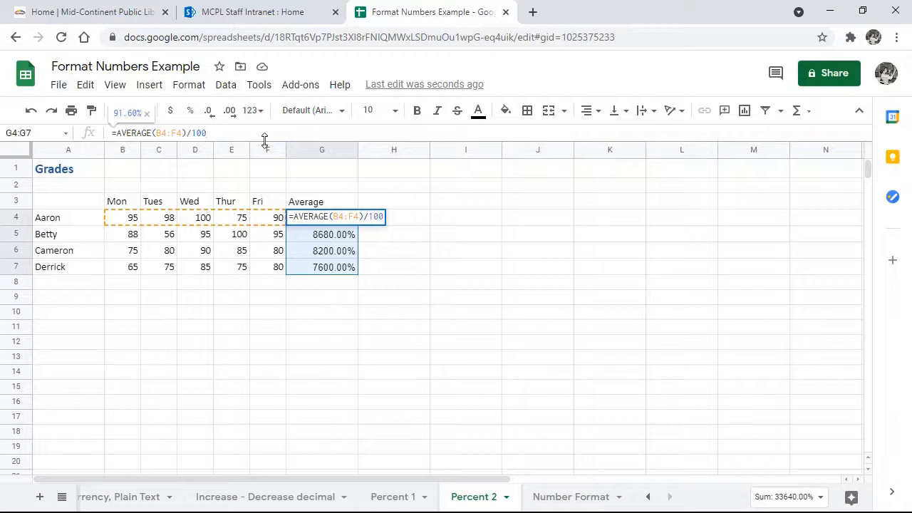
key(Return)
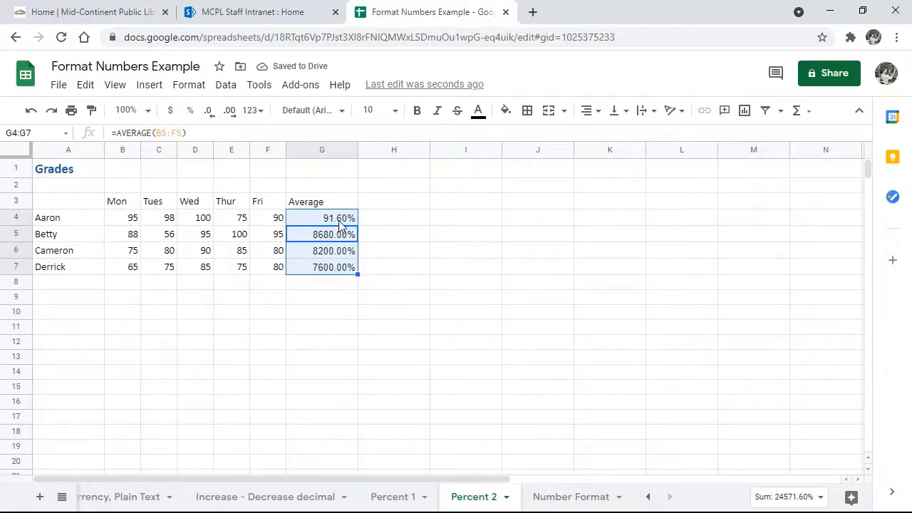
click(348, 222)
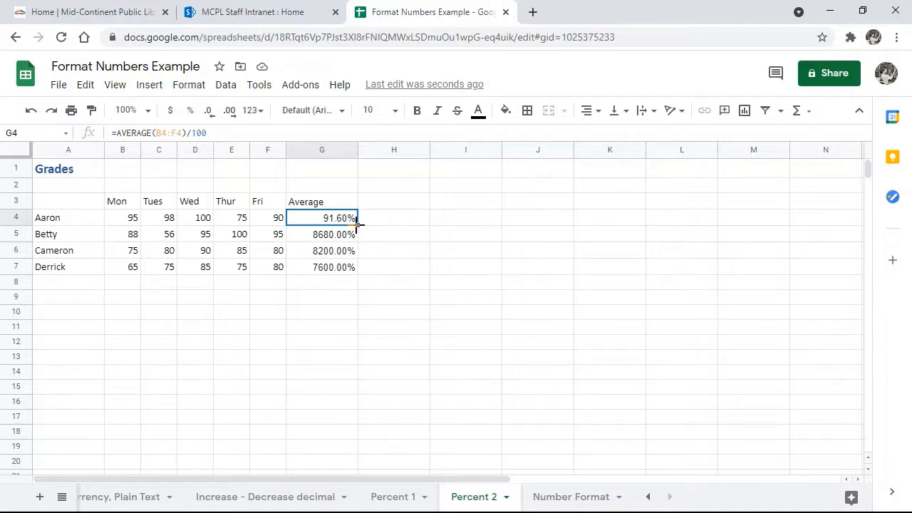
drag(356, 223, 358, 270)
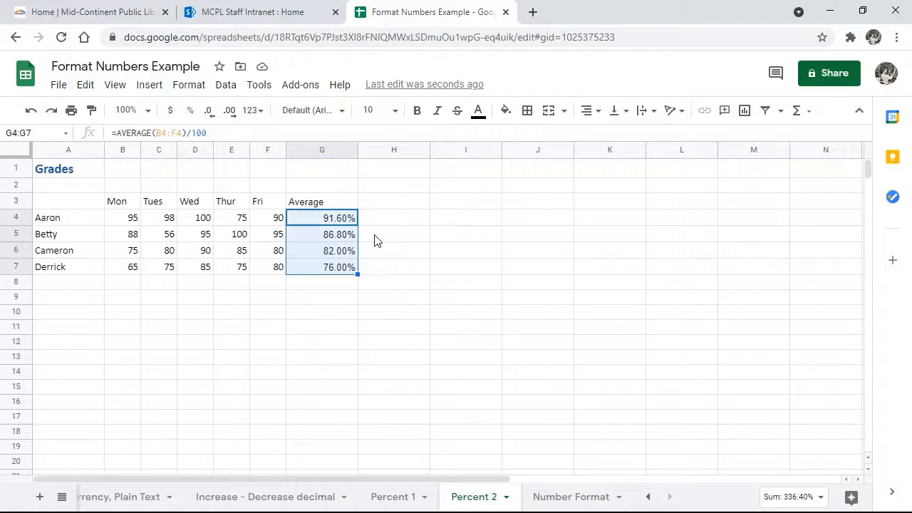
Reduce the average percentages in G4:G7 to no decimal places.
click(208, 111)
click(209, 114)
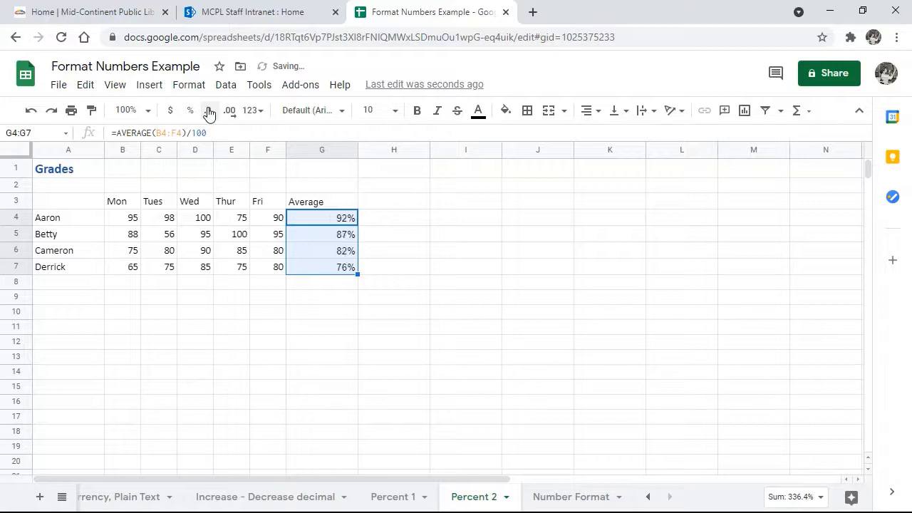
click(378, 222)
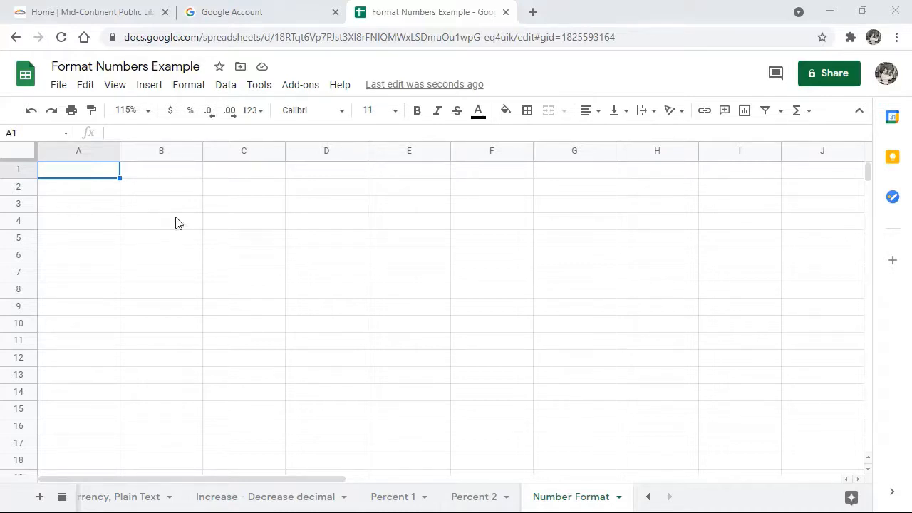
click(256, 111)
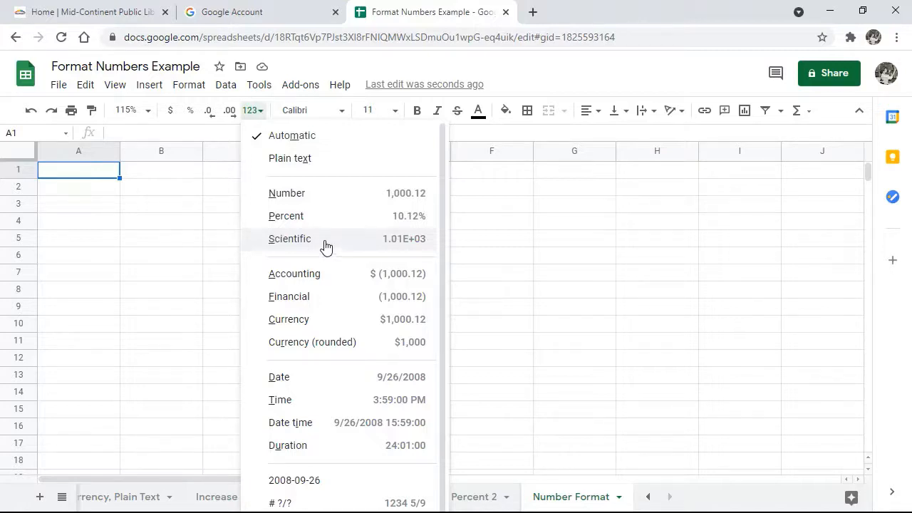
click(85, 172)
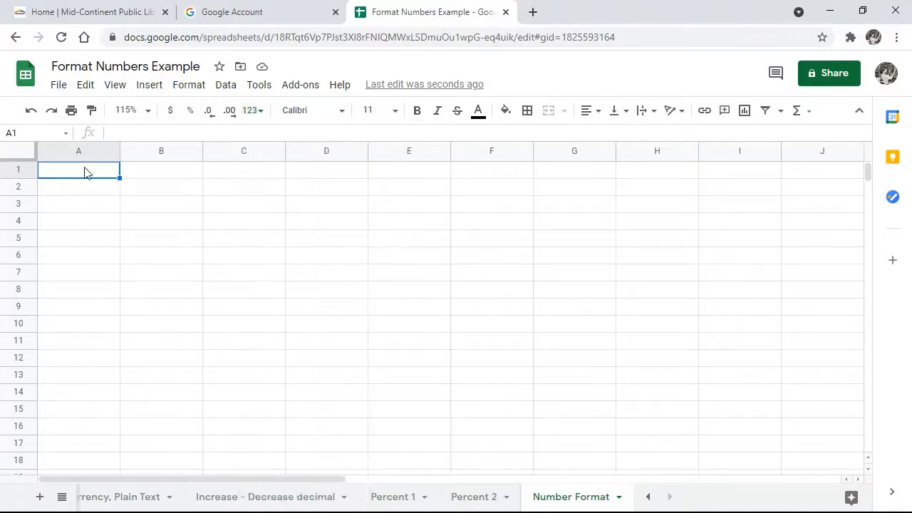
text(123456789)
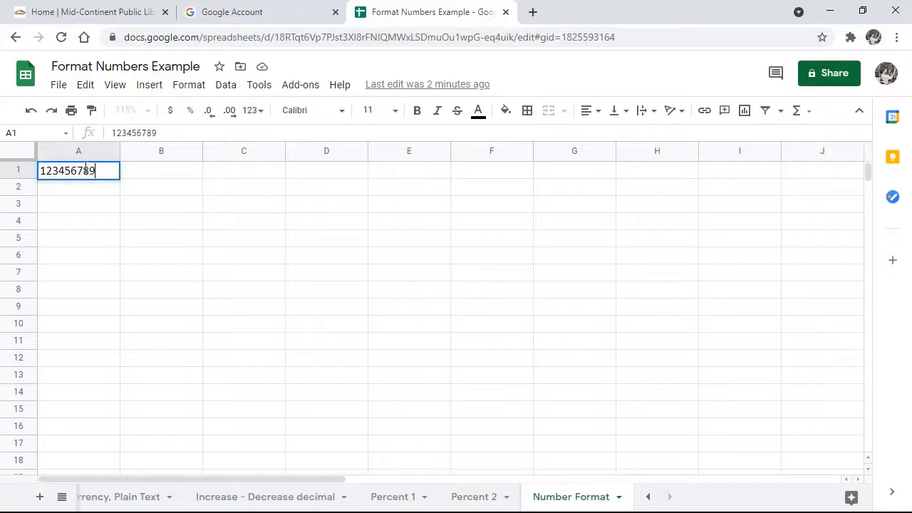
text(0)
key(Return)
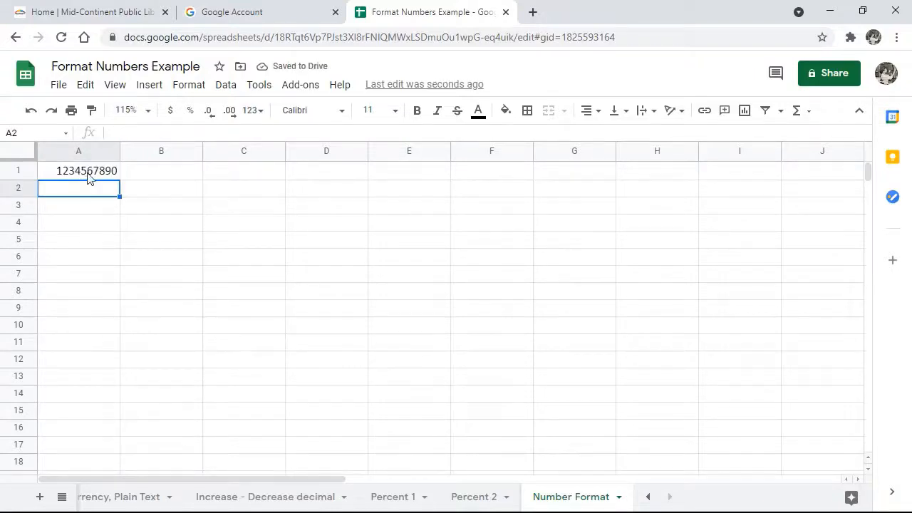
click(88, 175)
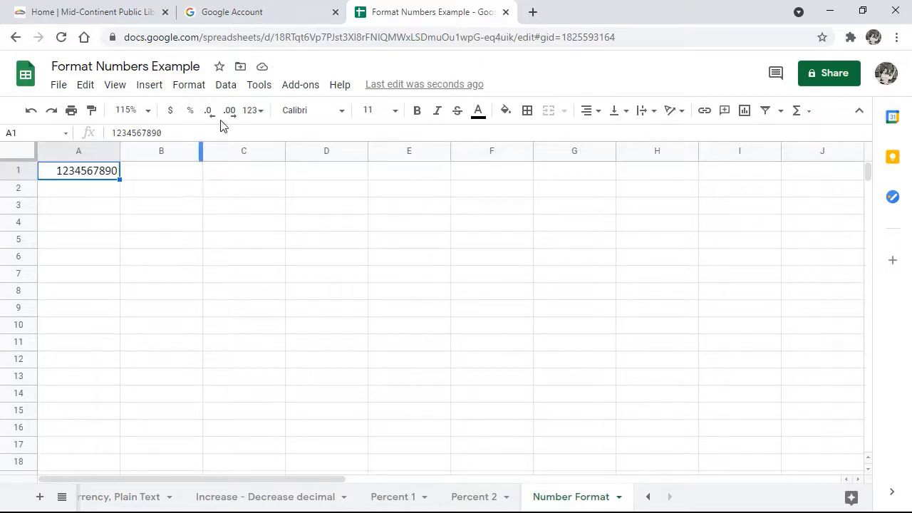
click(261, 114)
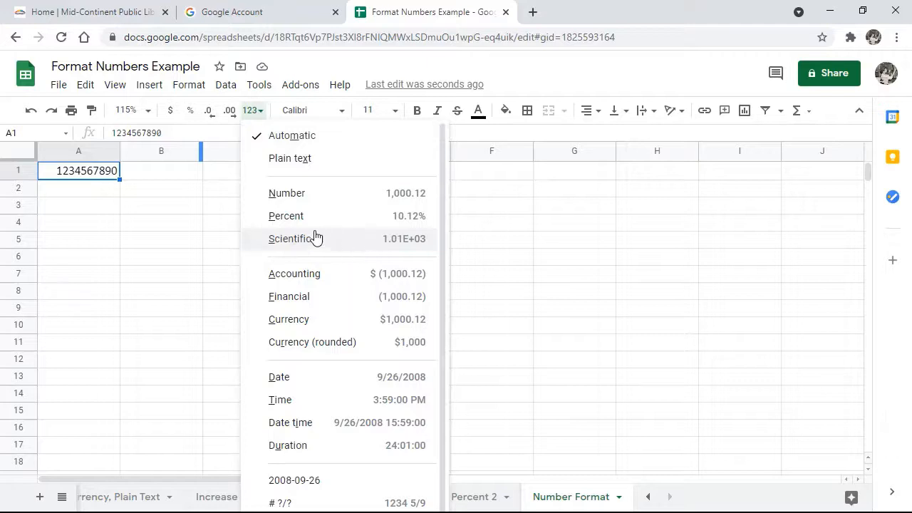
click(289, 239)
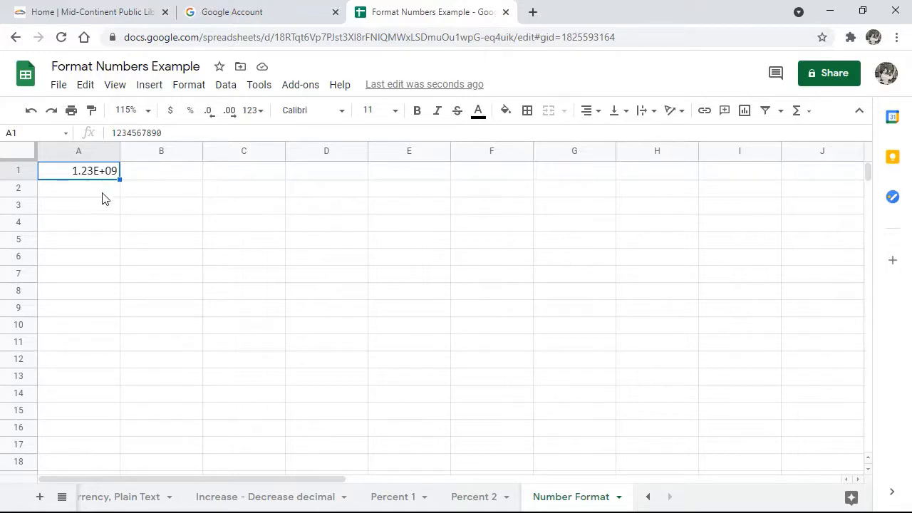
Enter the dates 1/1 in A2 and 4/5/21 in A3.
click(93, 193)
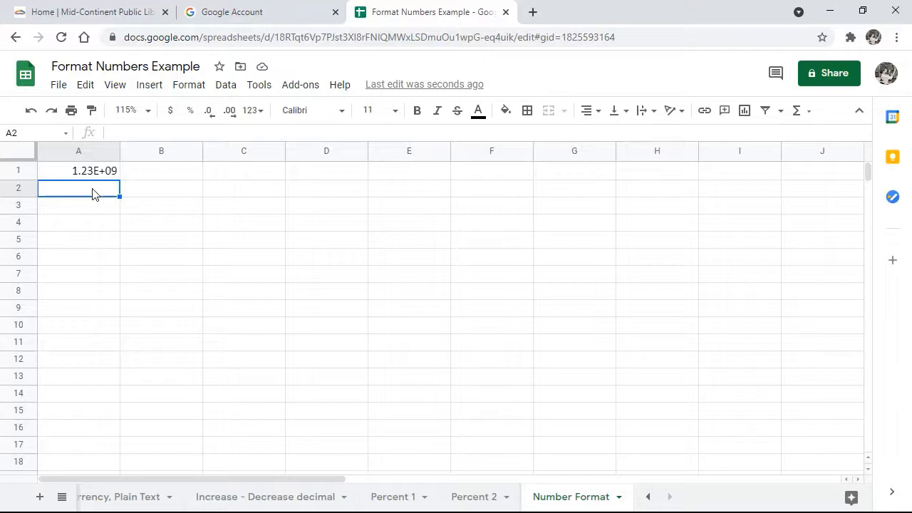
text(1/1/)
key(BackSpace)
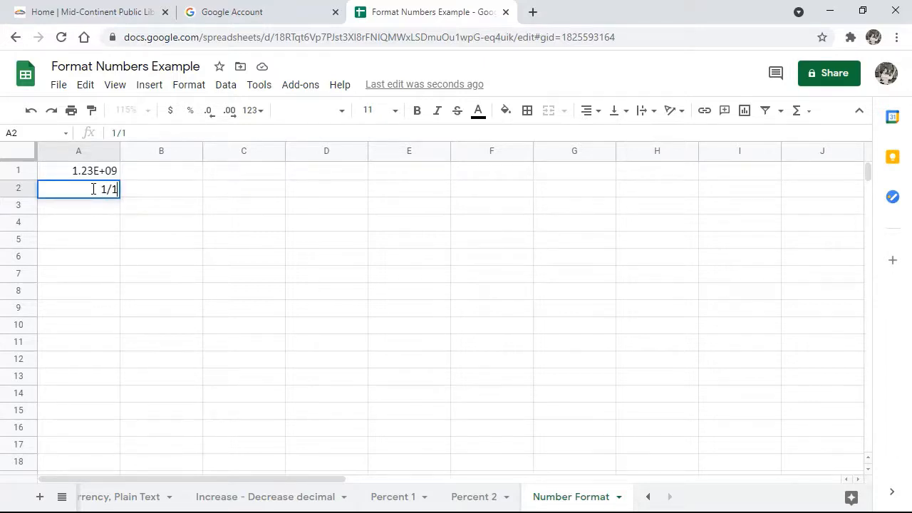
key(Return)
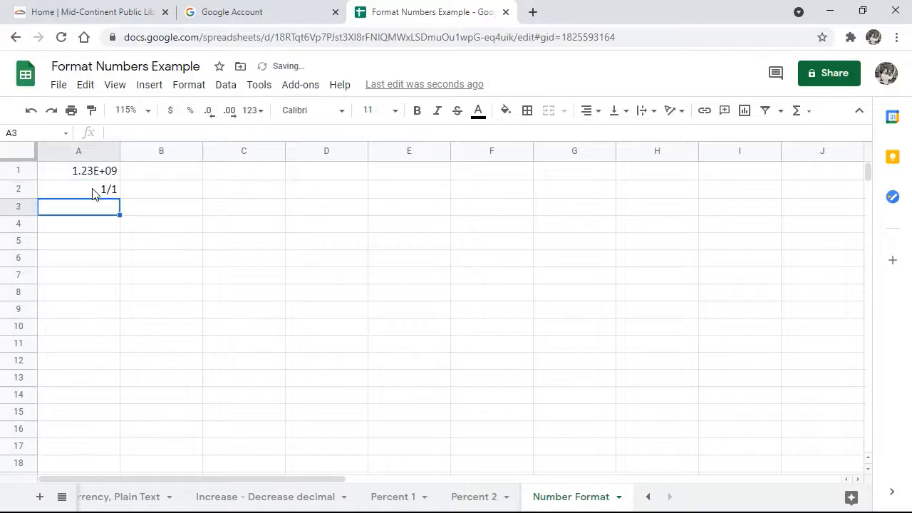
click(93, 192)
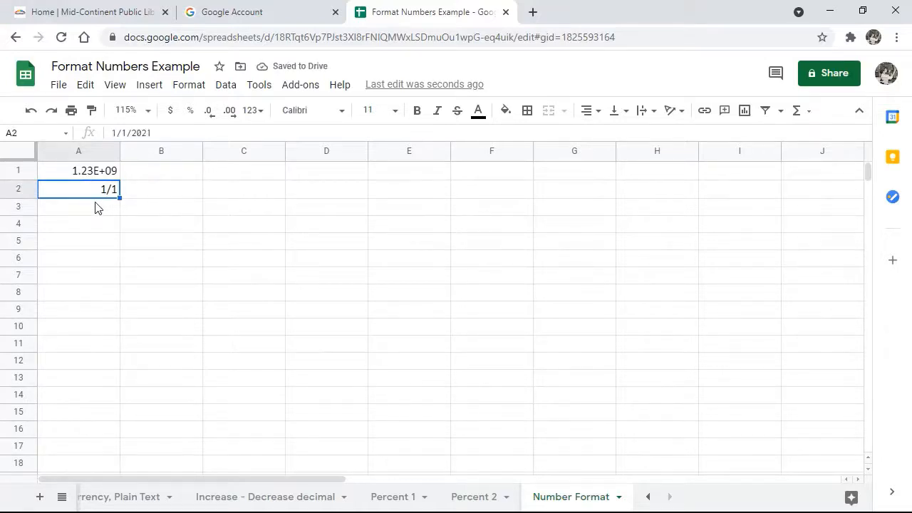
click(91, 208)
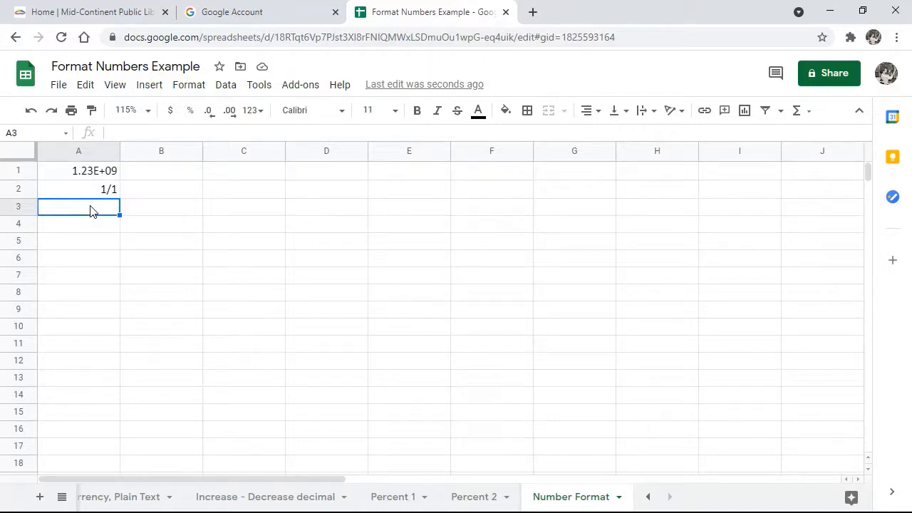
text(4/5/21)
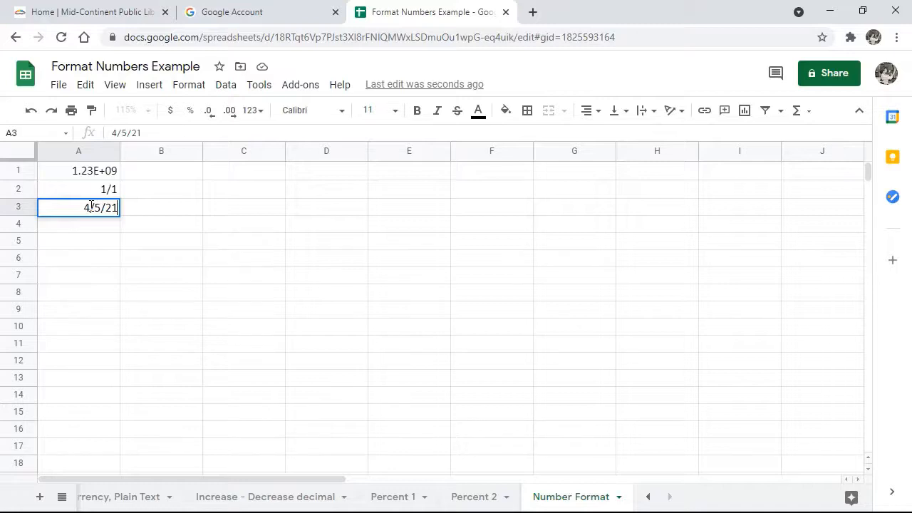
key(Return)
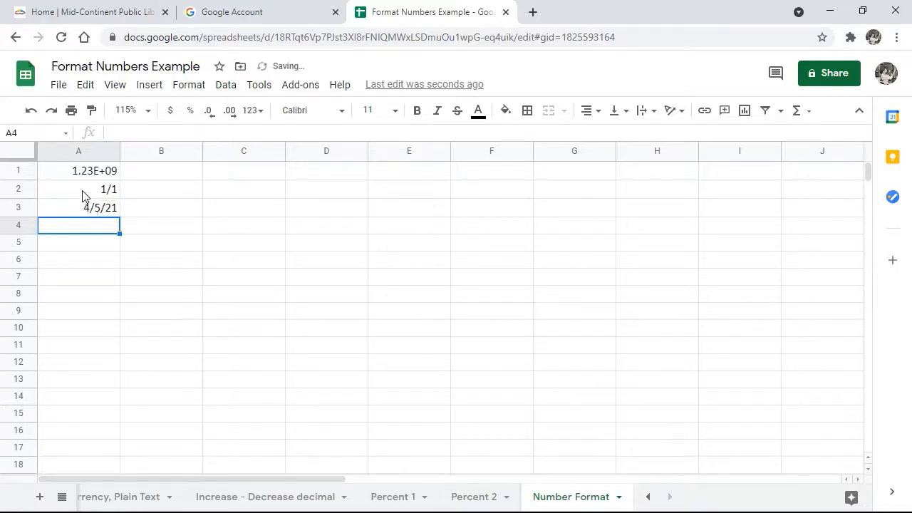
Apply the Date format to the two dates in A2:A3.
drag(81, 193, 79, 211)
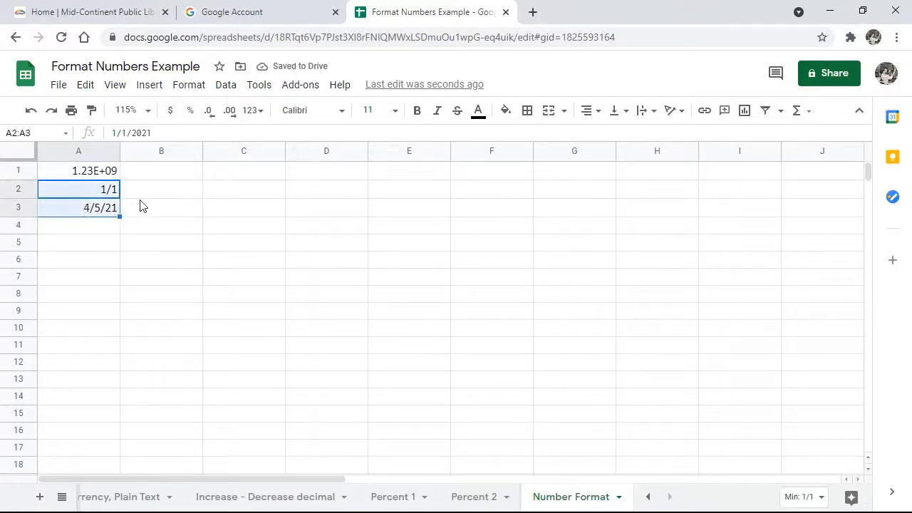
click(261, 112)
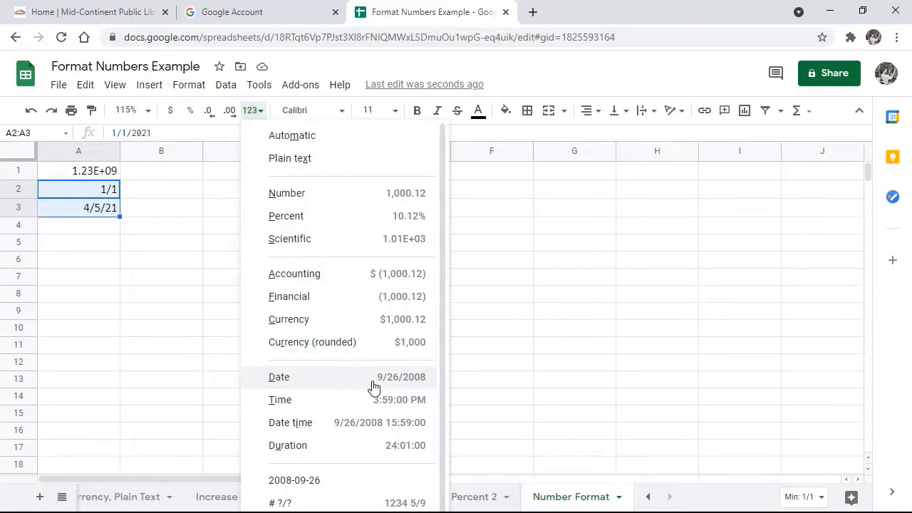
click(301, 382)
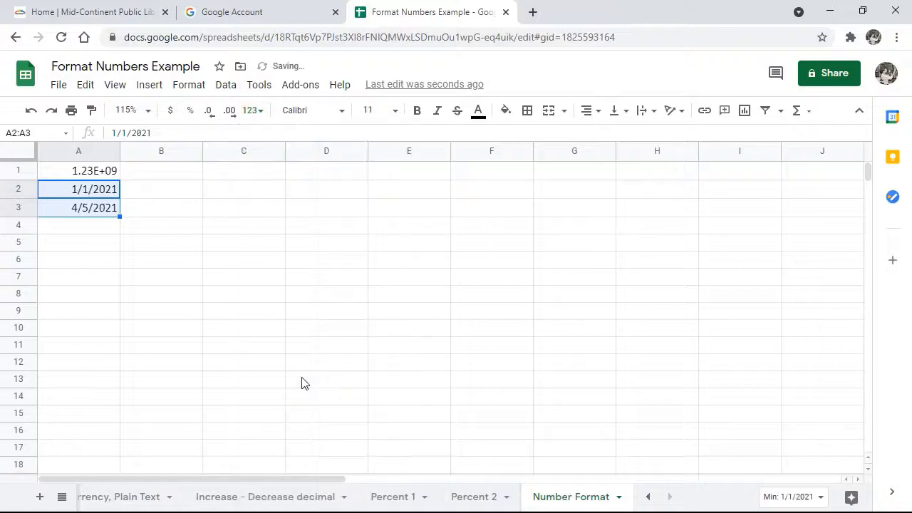
Apply the Date time format to A4, enter 4/5/21 5:00 in it, and widen column A to fit.
click(86, 227)
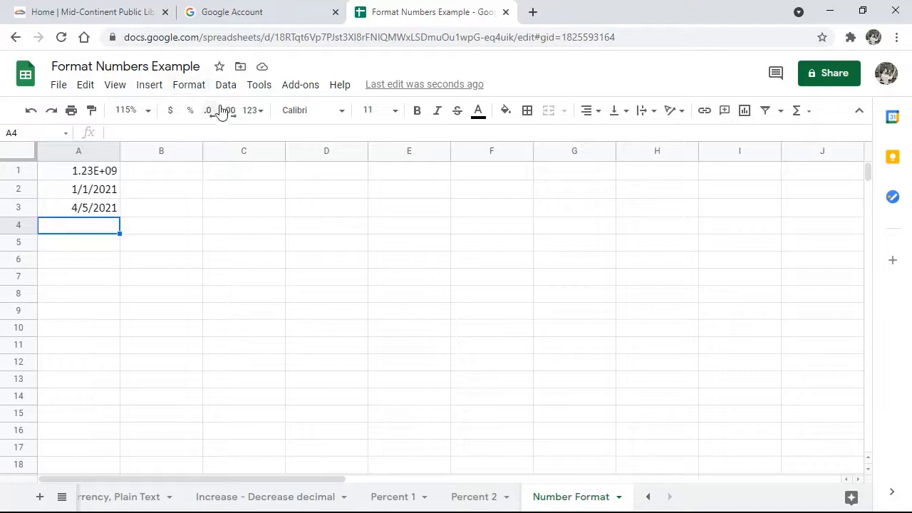
click(254, 111)
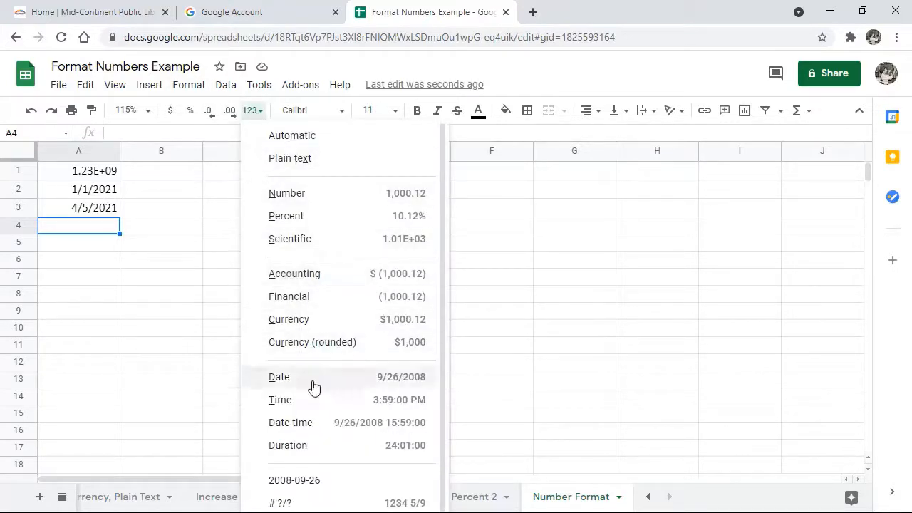
click(316, 427)
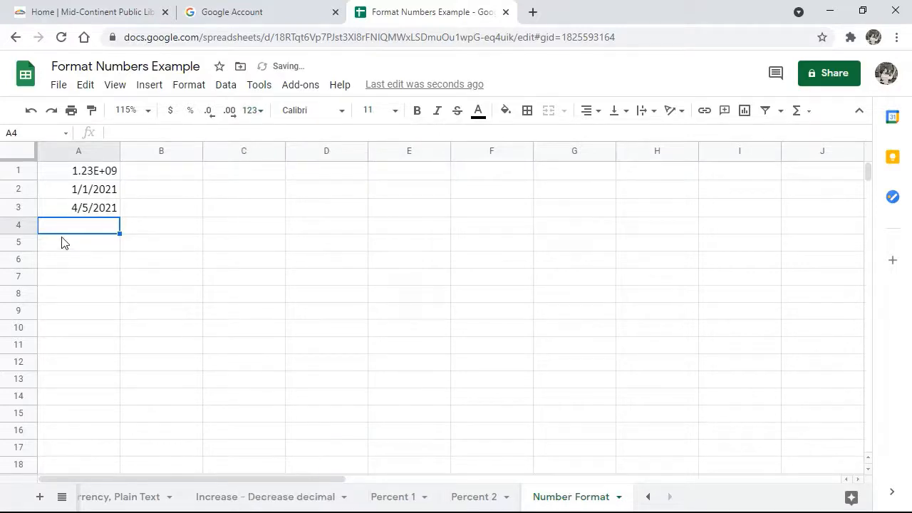
text(4/5/)
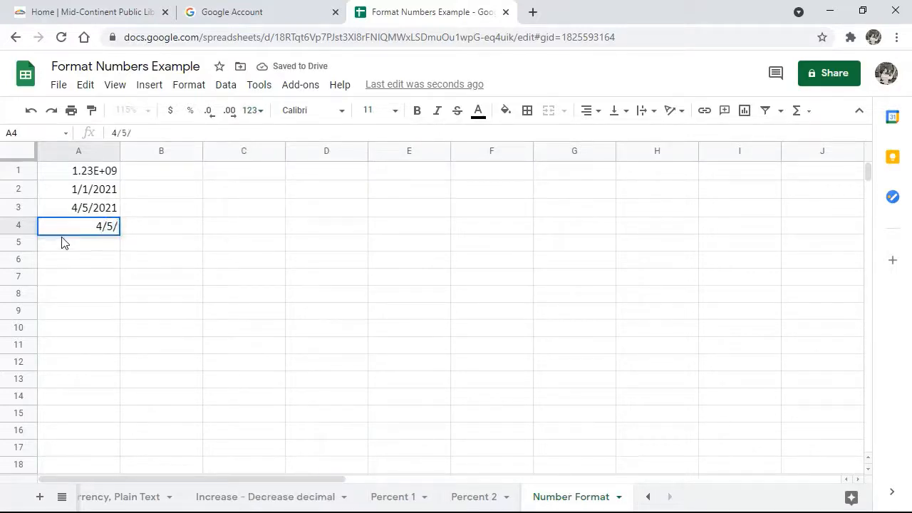
text(2021)
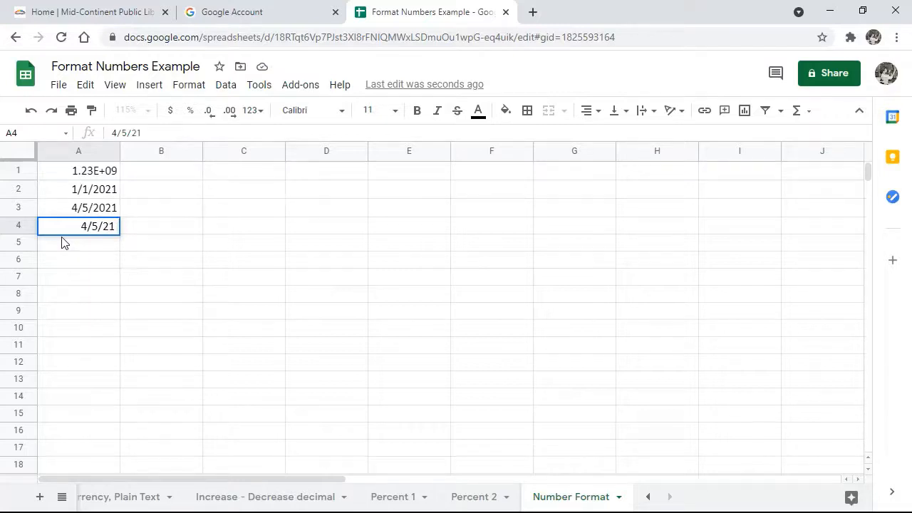
text( 5:00)
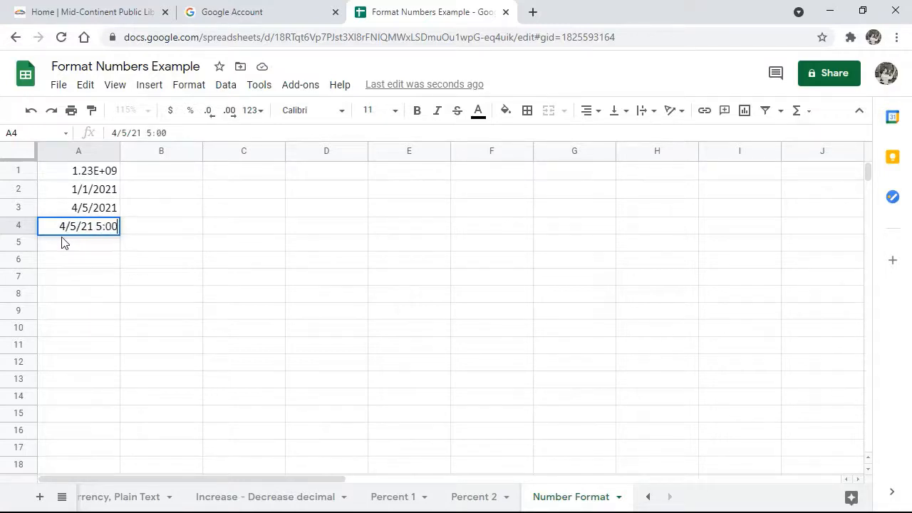
key(Return)
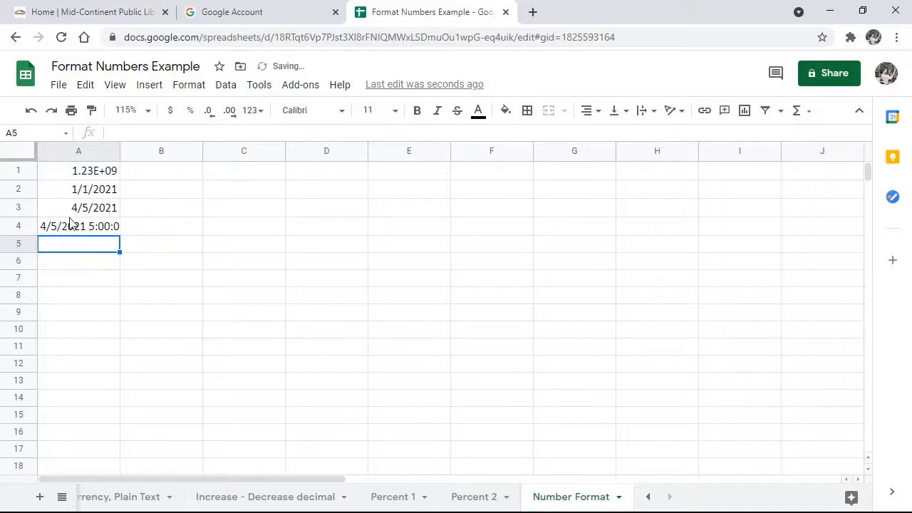
drag(119, 151, 143, 151)
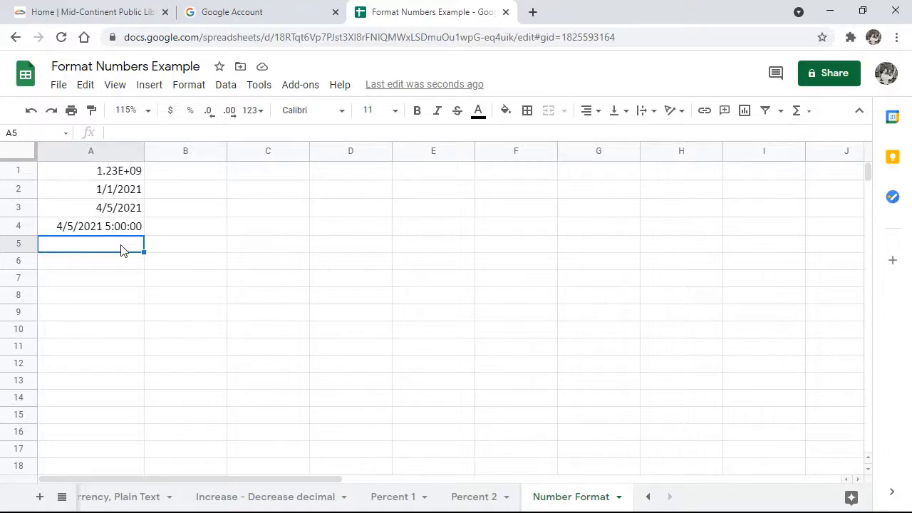
In A5, enter the formula =A3-A2 to subtract the earlier date from the later one.
text(=)
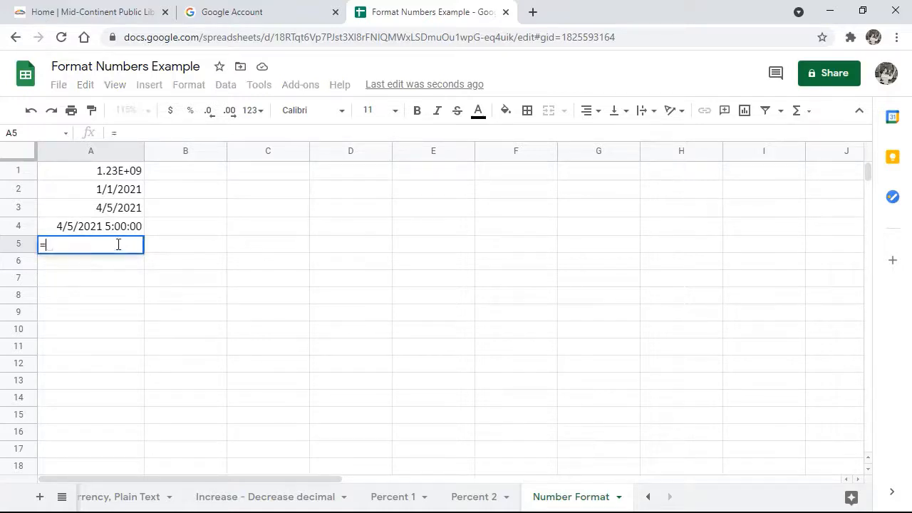
click(116, 207)
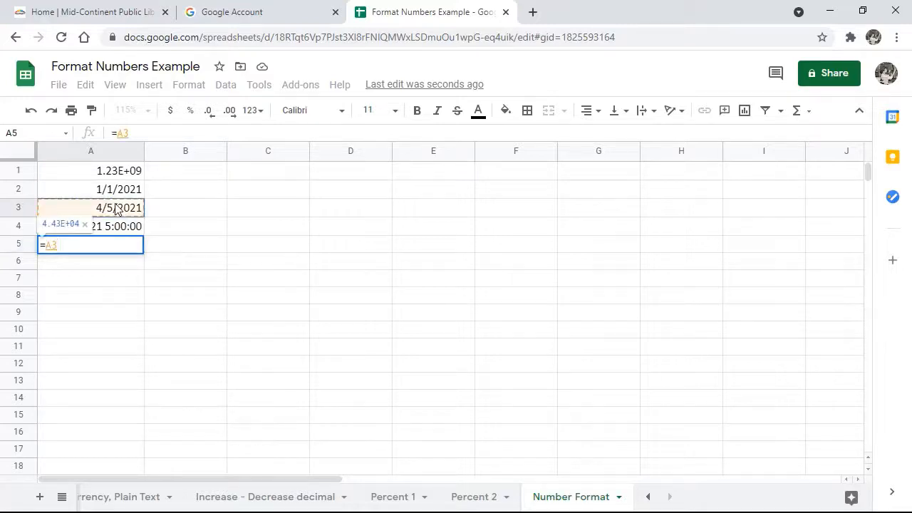
text(-)
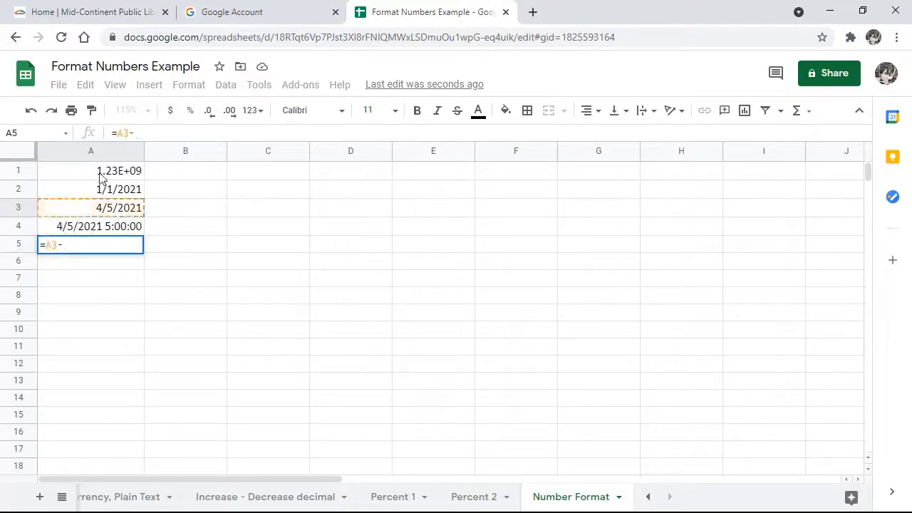
click(102, 191)
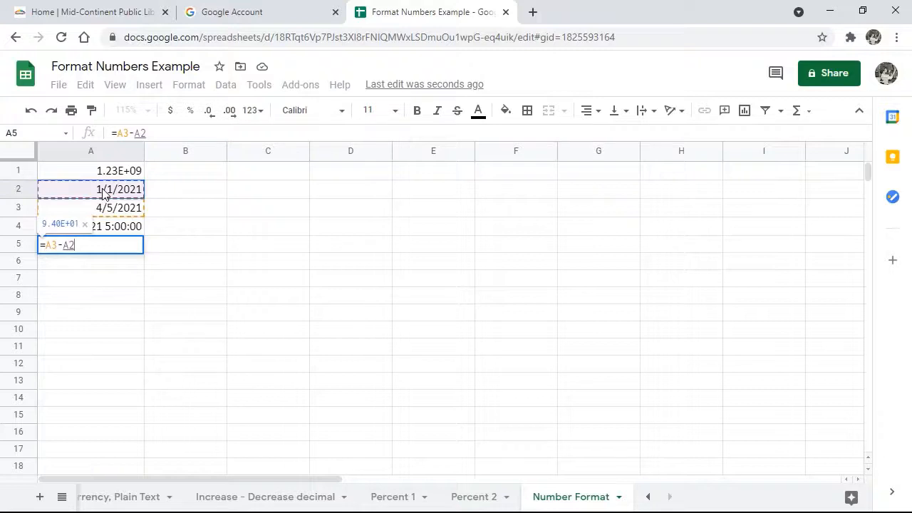
key(Return)
Apply the Duration format to the date difference in A5 and widen column A further.
click(114, 246)
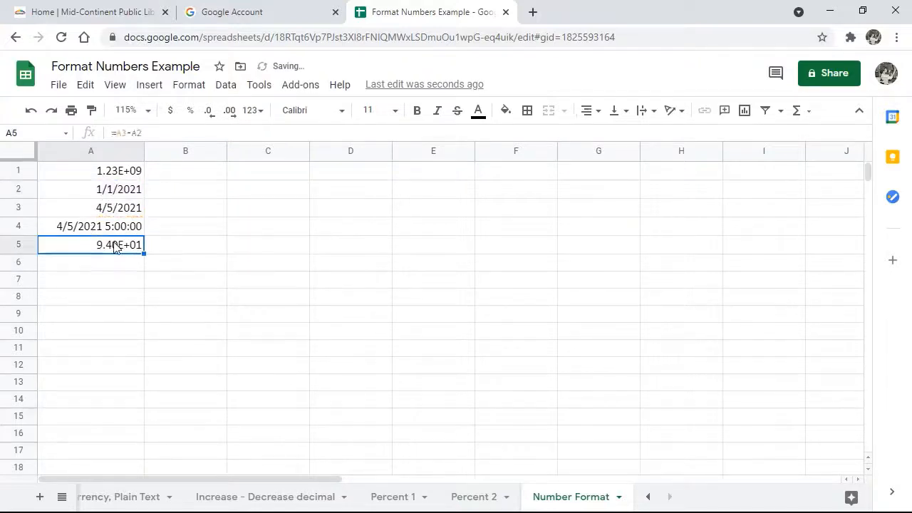
click(258, 112)
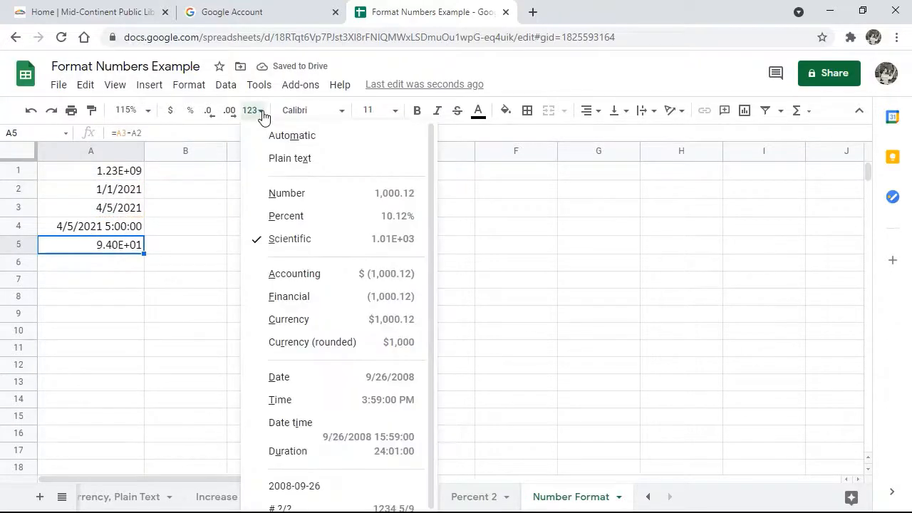
click(341, 449)
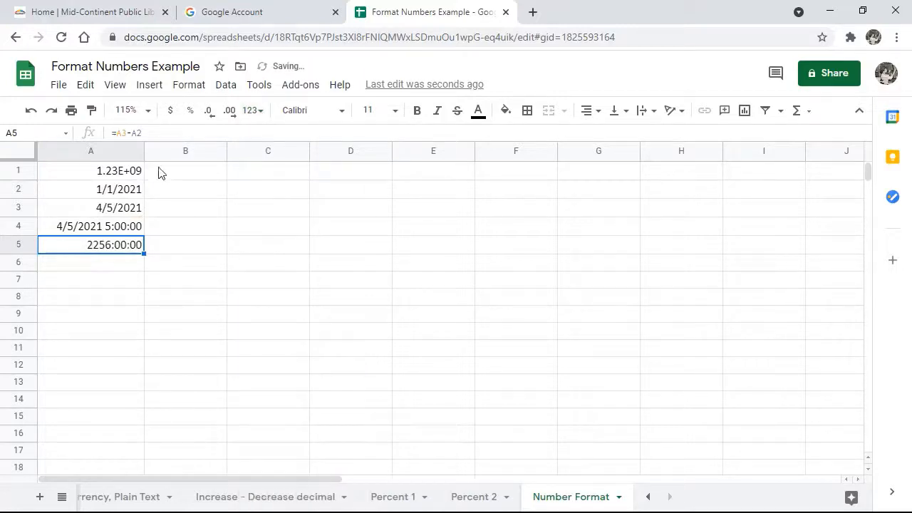
drag(144, 150, 180, 150)
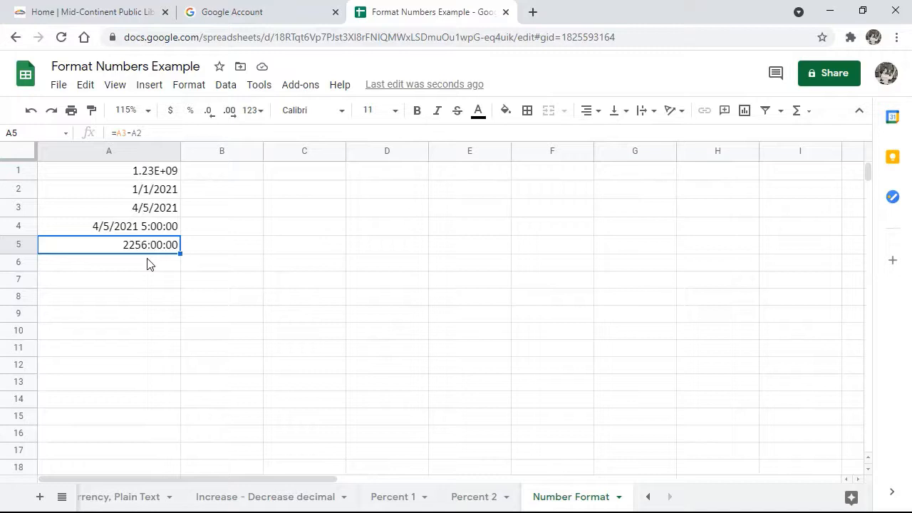
Apply the # ?/? fraction format to A6 and enter 2 1/2 in it.
click(129, 268)
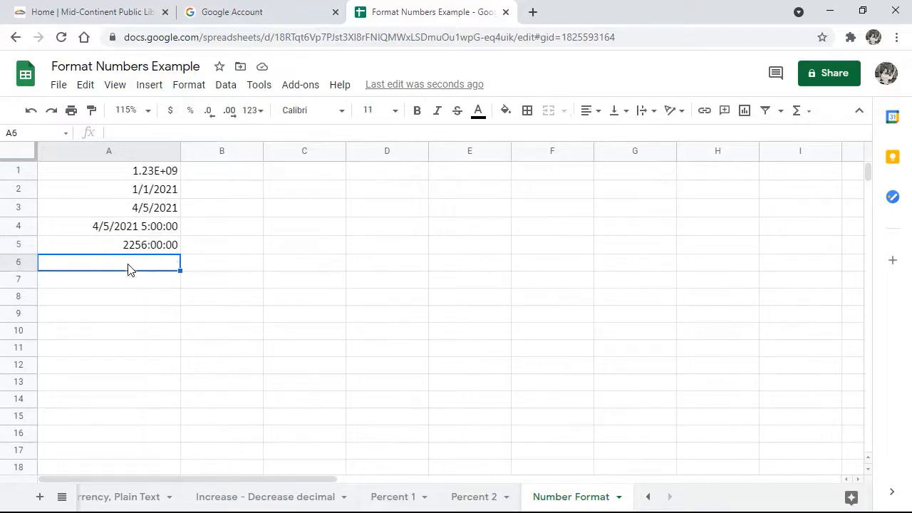
click(262, 114)
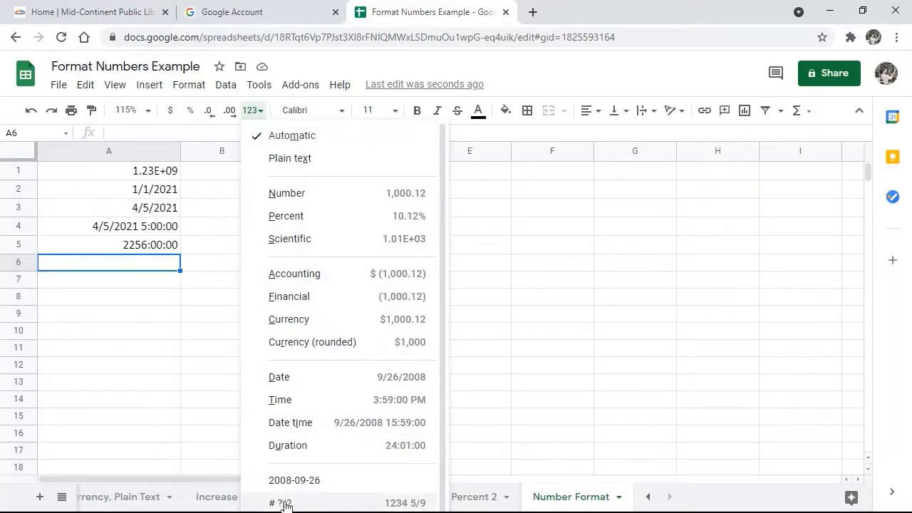
click(189, 85)
mouse_move(252, 146)
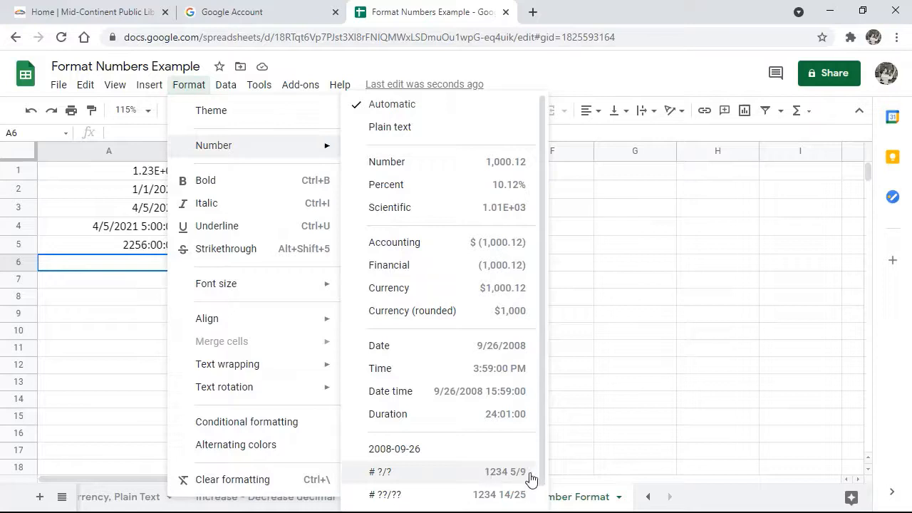
click(405, 475)
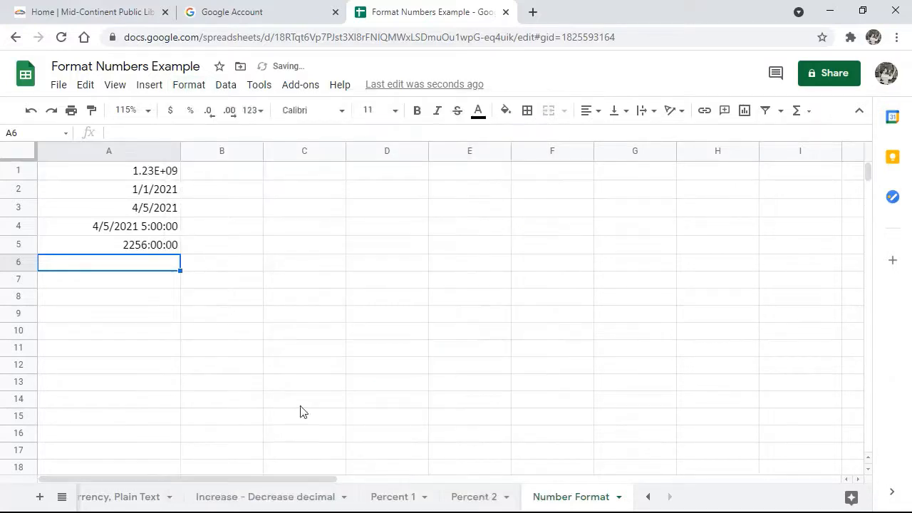
text(2)
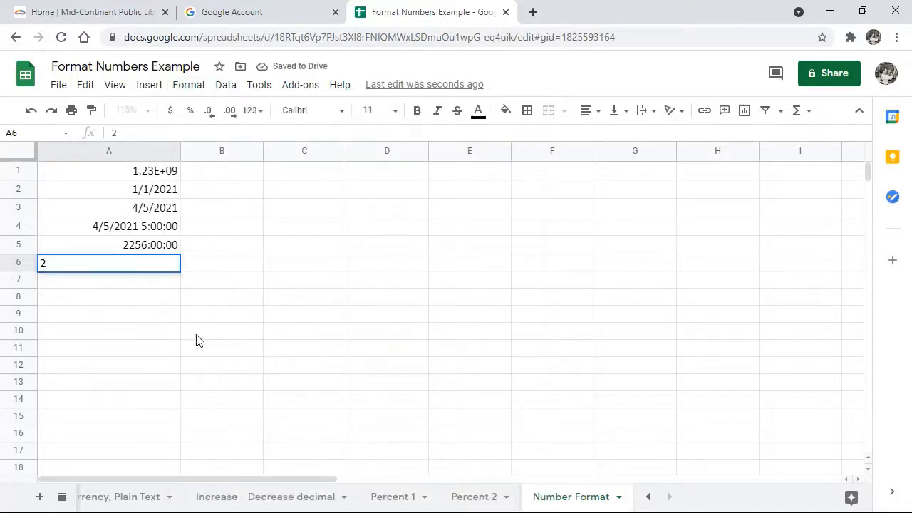
text( 1/2)
key(Return)
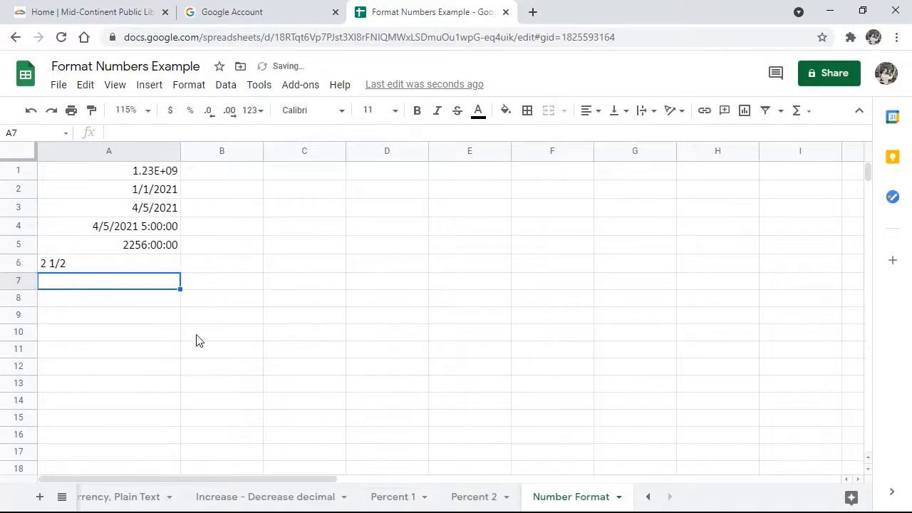
click(94, 267)
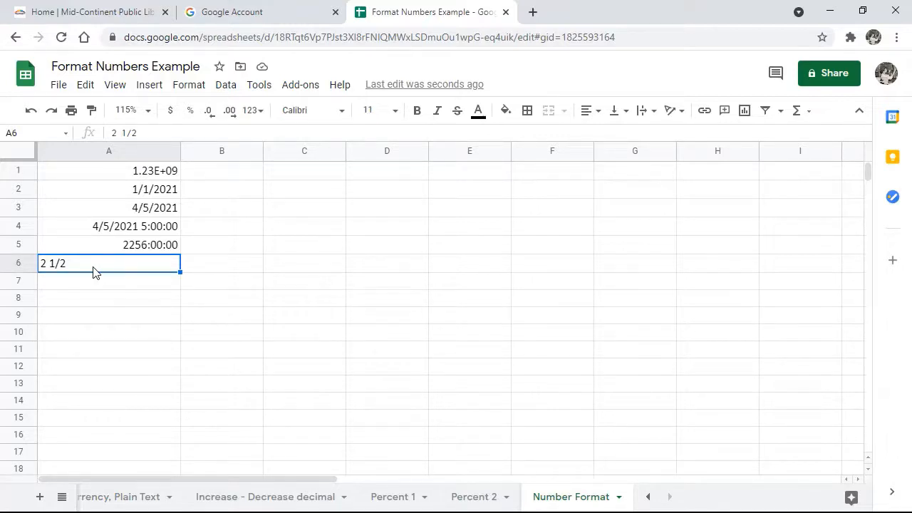
click(101, 284)
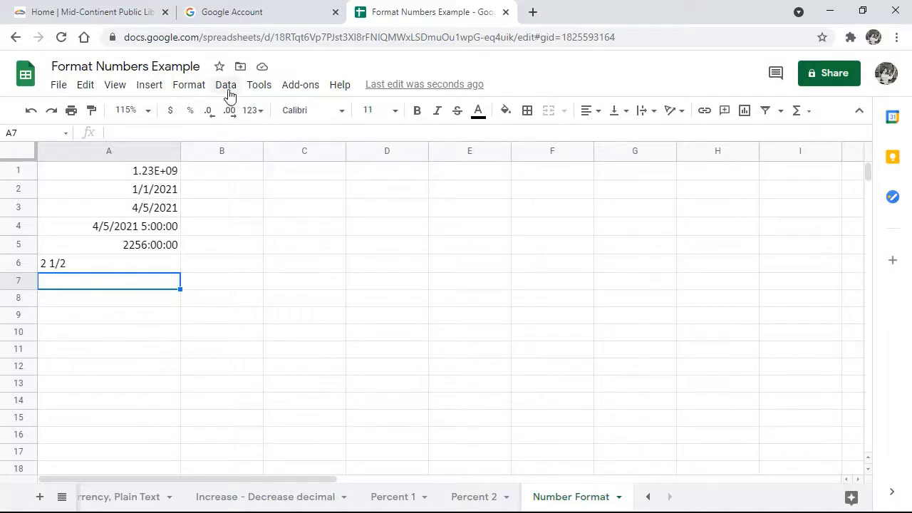
click(194, 89)
mouse_move(218, 152)
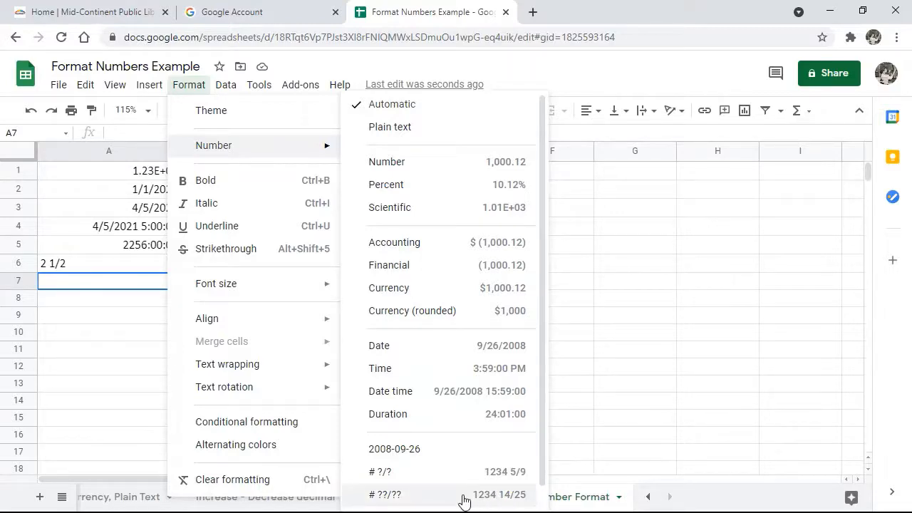
mouse_move(424, 511)
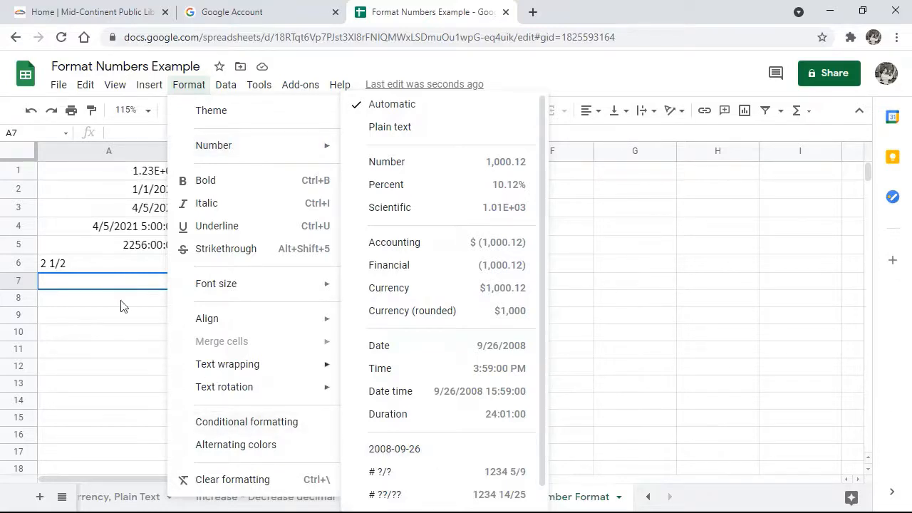
Change the date in A3 to the year-first date format shown as 2008-09-26.
click(97, 210)
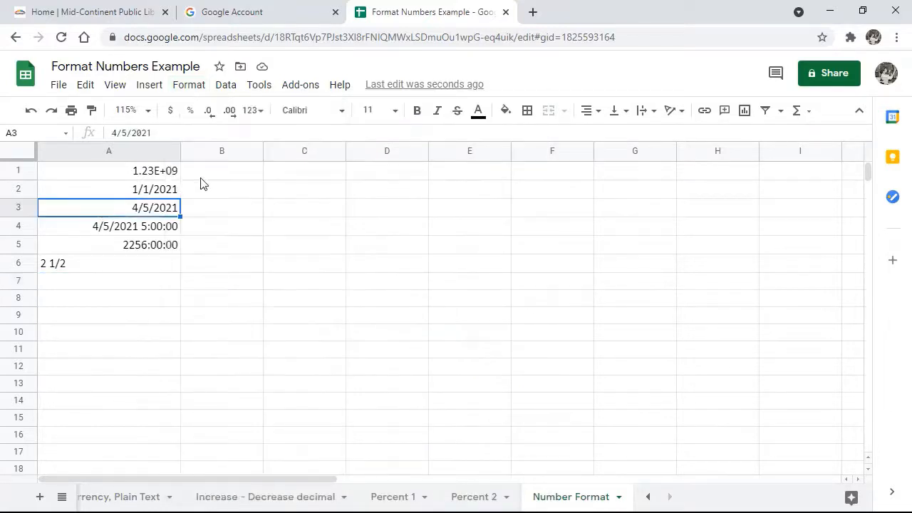
click(253, 111)
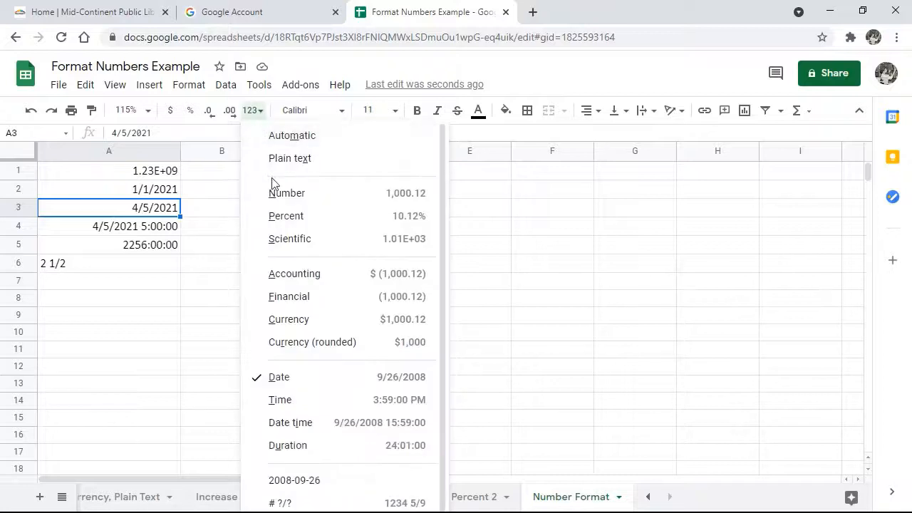
click(331, 481)
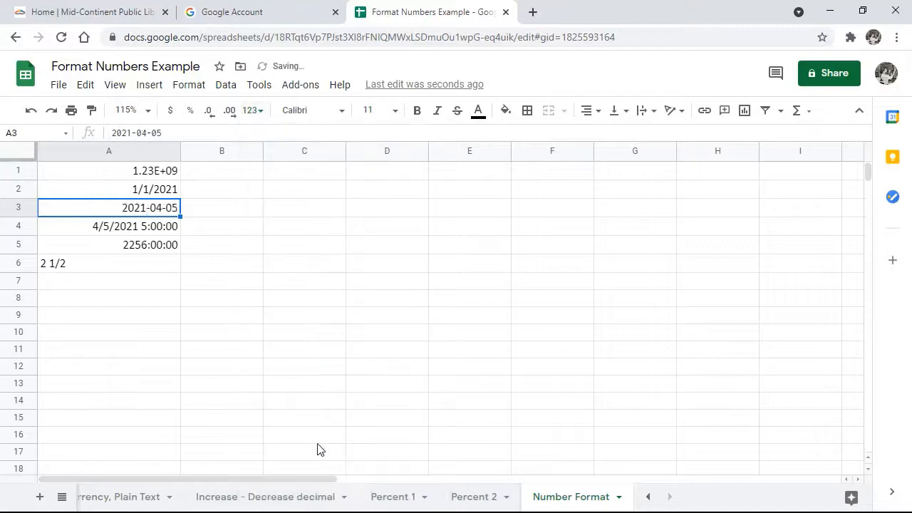